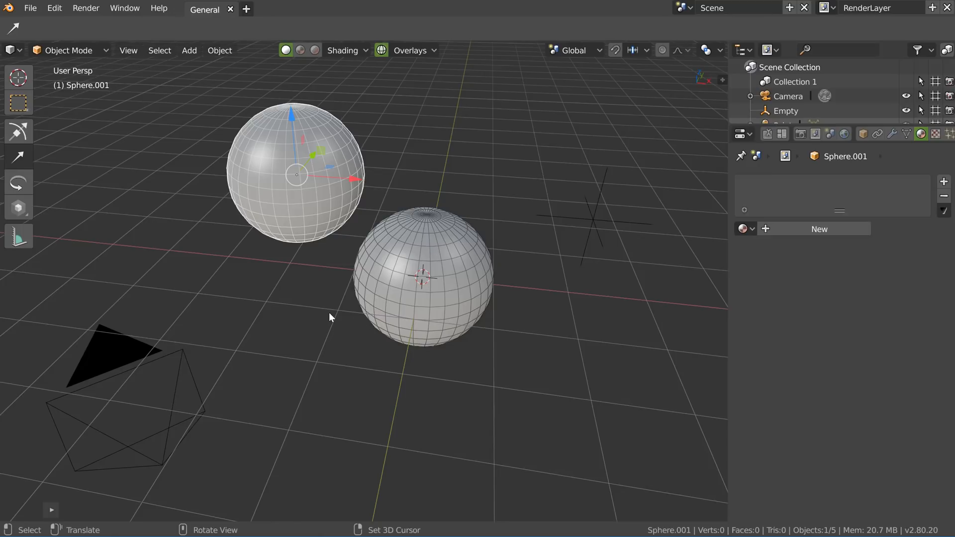
Examine the viewport shading options for lighting, color and display around the two spheres.
{"action": "mouse_move", "coordinate": [327, 295]}
{"action": "middle_mouse_down", "text": "shift"}
{"action": "mouse_move", "coordinate": [330, 272]}
{"action": "mouse_move", "coordinate": [347, 294]}
{"action": "mouse_move", "coordinate": [325, 306]}
{"action": "middle_mouse_up", "text": "shift"}
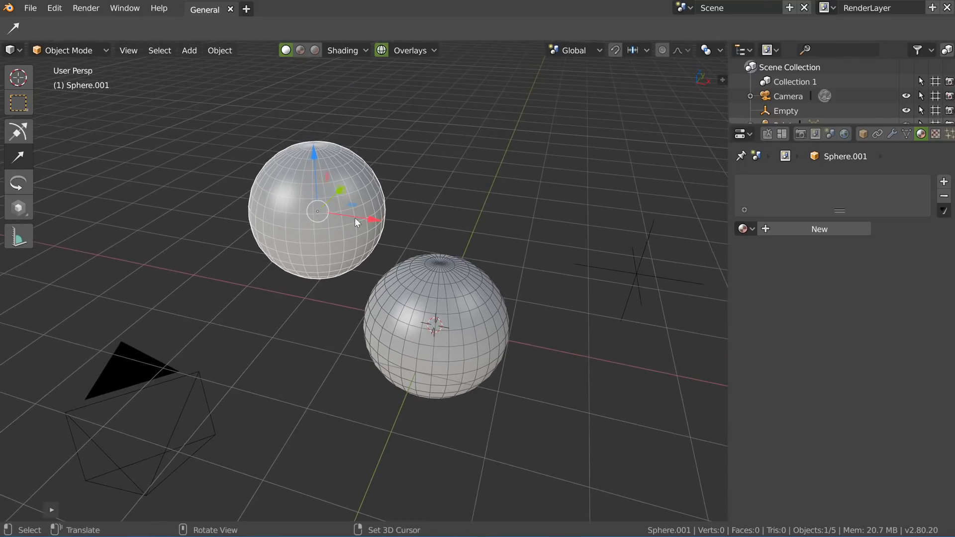
{"action": "middle_click_drag", "start_coordinate": [321, 226], "coordinate": [436, 233], "text": "shift"}
{"action": "mouse_move", "coordinate": [398, 264]}
{"action": "middle_mouse_down"}
{"action": "mouse_move", "coordinate": [438, 269]}
{"action": "mouse_move", "coordinate": [407, 272]}
{"action": "middle_mouse_up"}
{"action": "middle_click_drag", "start_coordinate": [444, 335], "coordinate": [416, 319]}
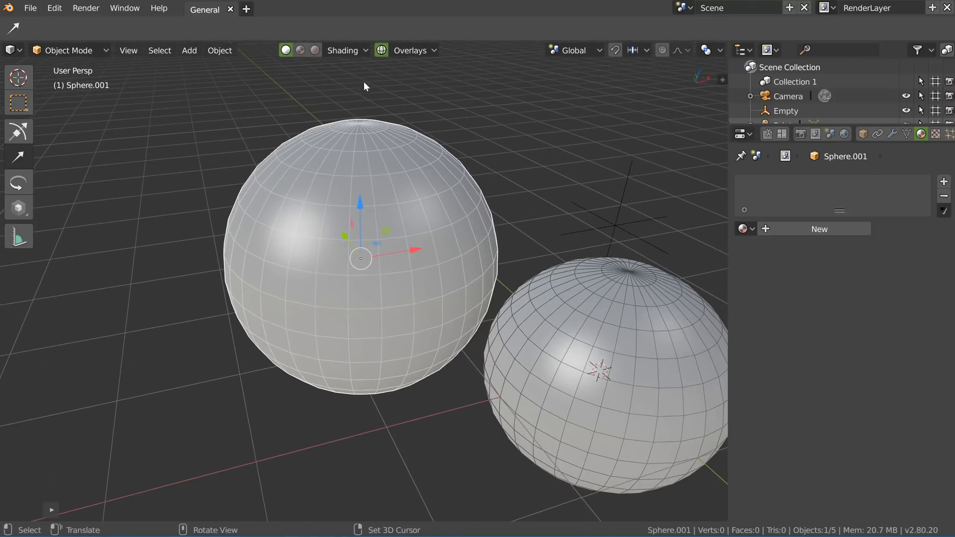
{"action": "left_click", "coordinate": [345, 51]}
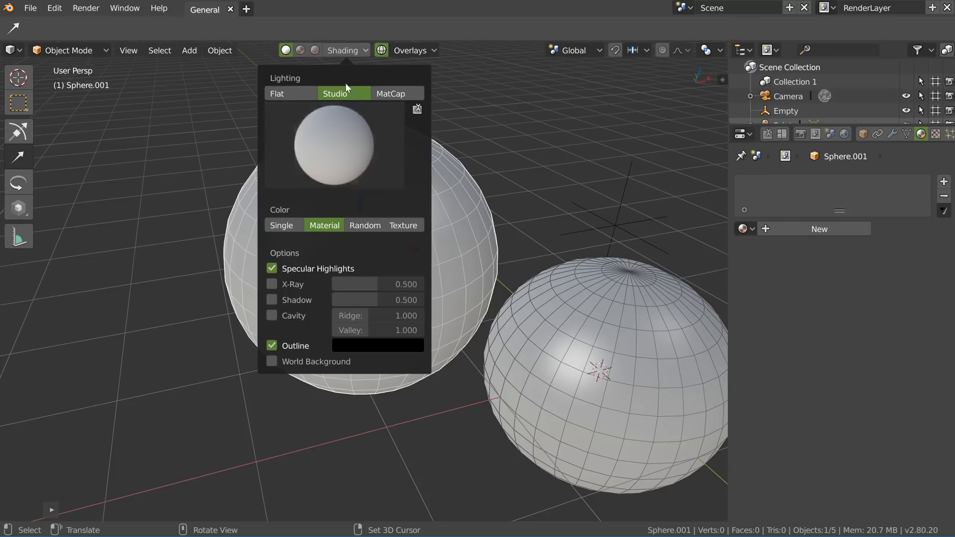
{"action": "left_click", "coordinate": [332, 50]}
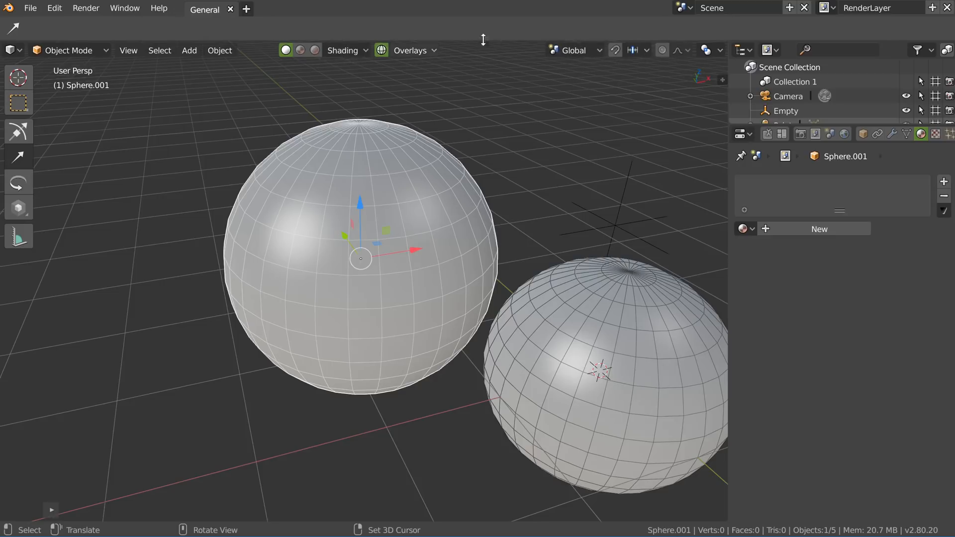
{"action": "left_click", "coordinate": [344, 52]}
{"action": "middle_click_drag", "start_coordinate": [340, 214], "coordinate": [340, 214]}
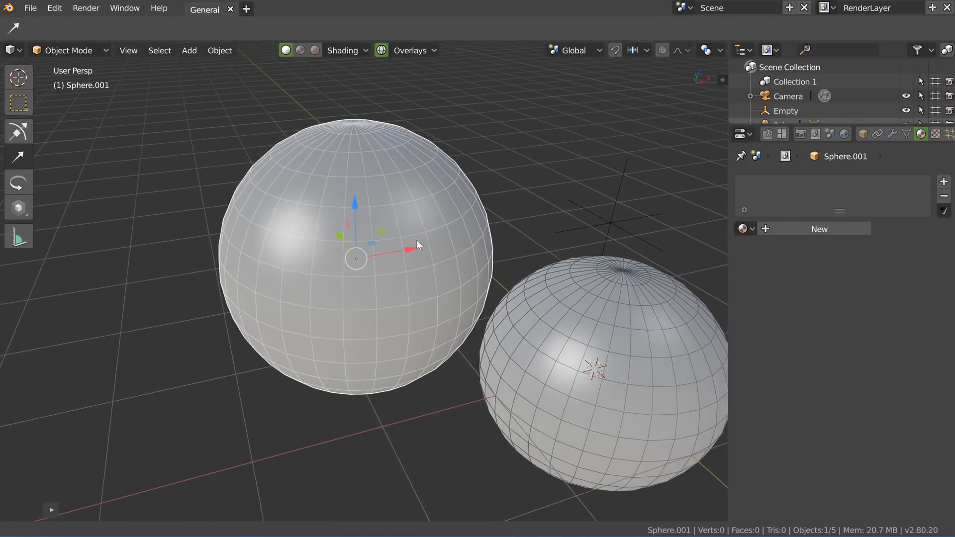
{"action": "middle_click_drag", "start_coordinate": [418, 244], "coordinate": [327, 178]}
Try a single light teal viewport color on the spheres, and switch the shading color back to Material.
{"action": "left_click", "coordinate": [351, 50]}
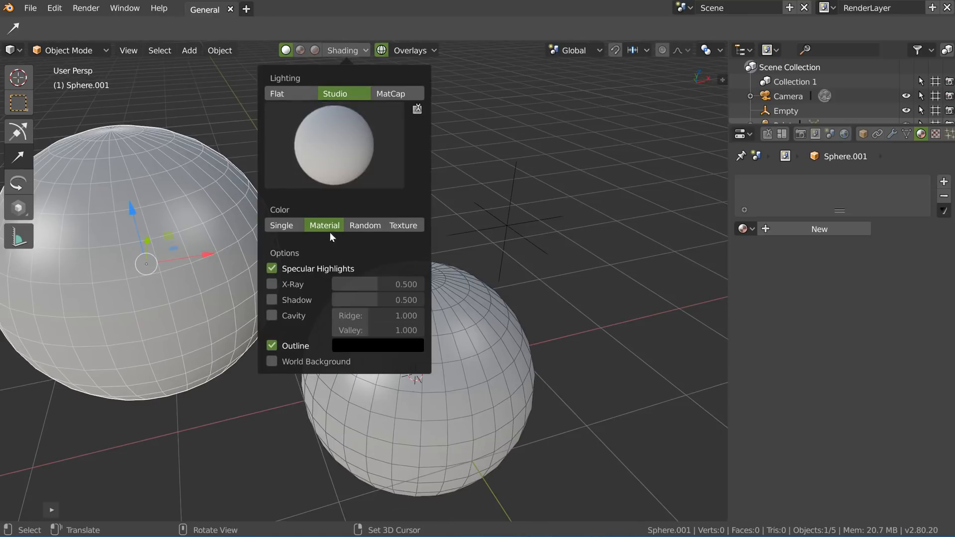
{"action": "left_click", "coordinate": [282, 226]}
{"action": "left_click", "coordinate": [344, 240]}
{"action": "left_click_drag", "start_coordinate": [344, 117], "coordinate": [330, 106]}
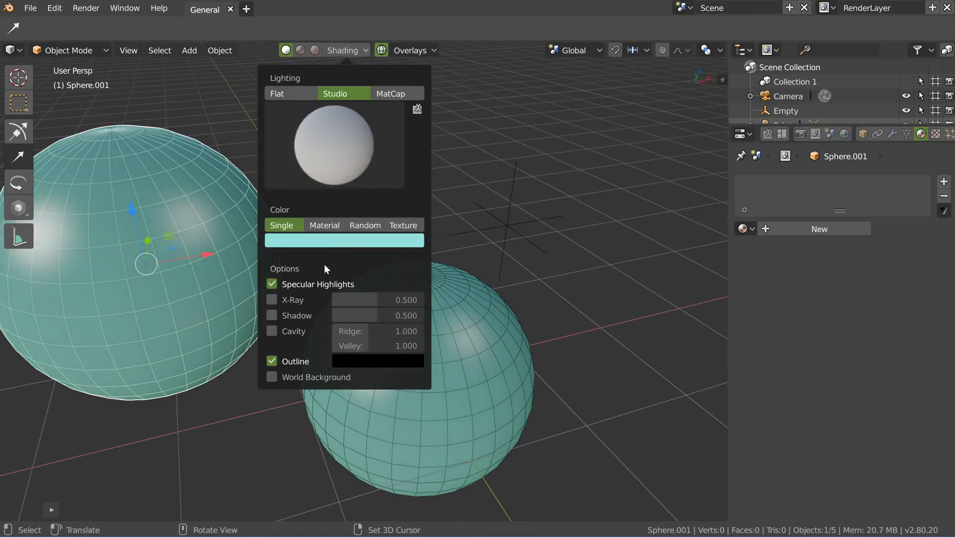
{"action": "left_click", "coordinate": [325, 225]}
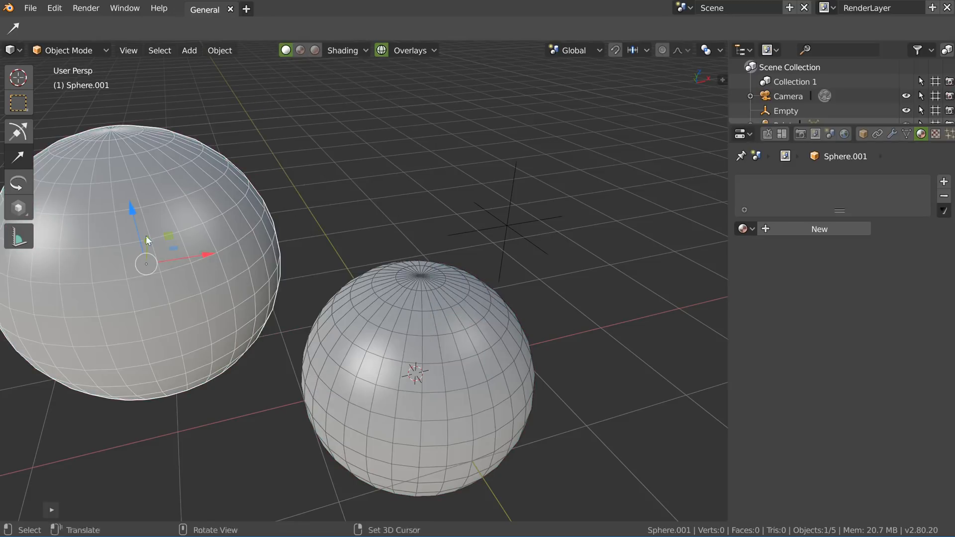
{"action": "middle_click_drag", "start_coordinate": [133, 255], "coordinate": [343, 205], "text": "shift"}
{"action": "middle_click_drag", "start_coordinate": [336, 169], "coordinate": [356, 186], "text": "shift"}
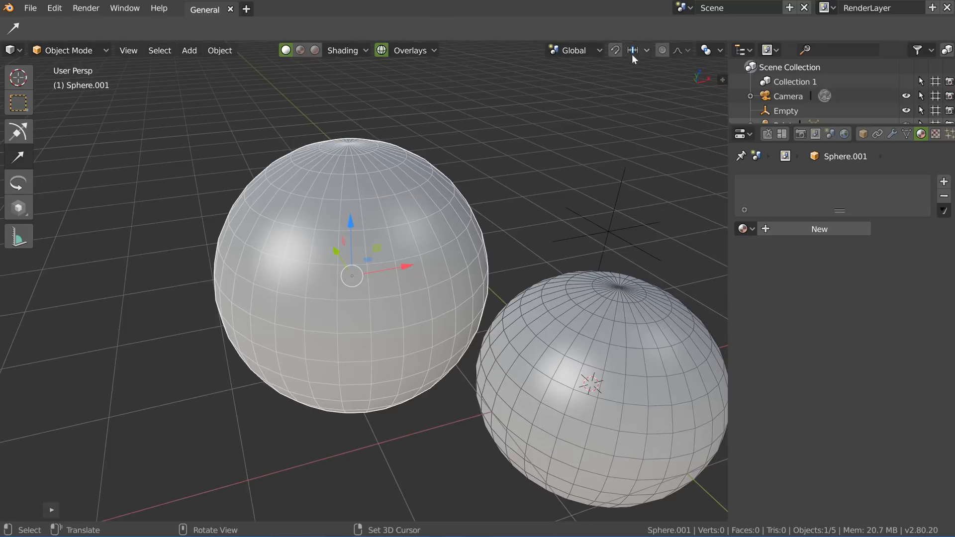
{"action": "middle_click_drag", "start_coordinate": [333, 112], "coordinate": [349, 145]}
{"action": "middle_click_drag", "start_coordinate": [369, 178], "coordinate": [386, 189]}
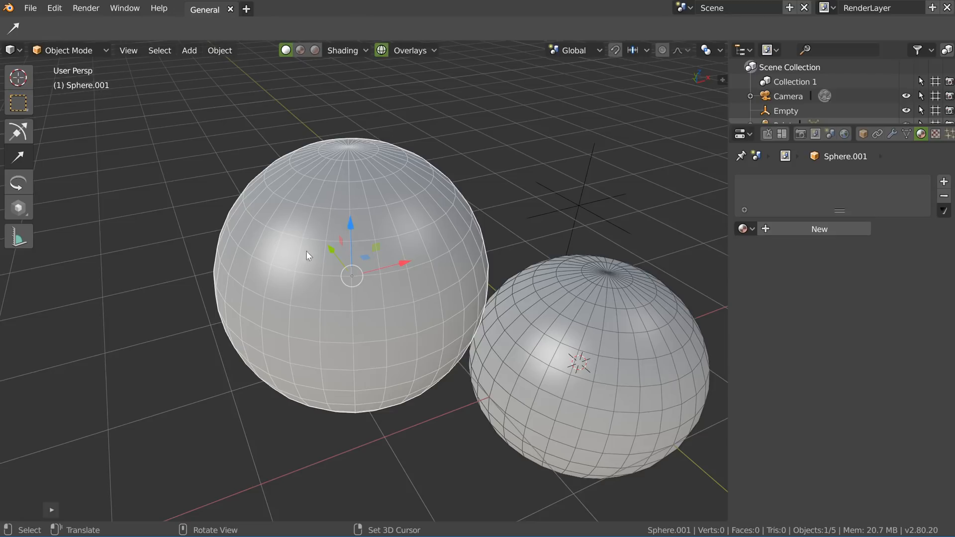
{"action": "middle_click_drag", "start_coordinate": [312, 222], "coordinate": [312, 218]}
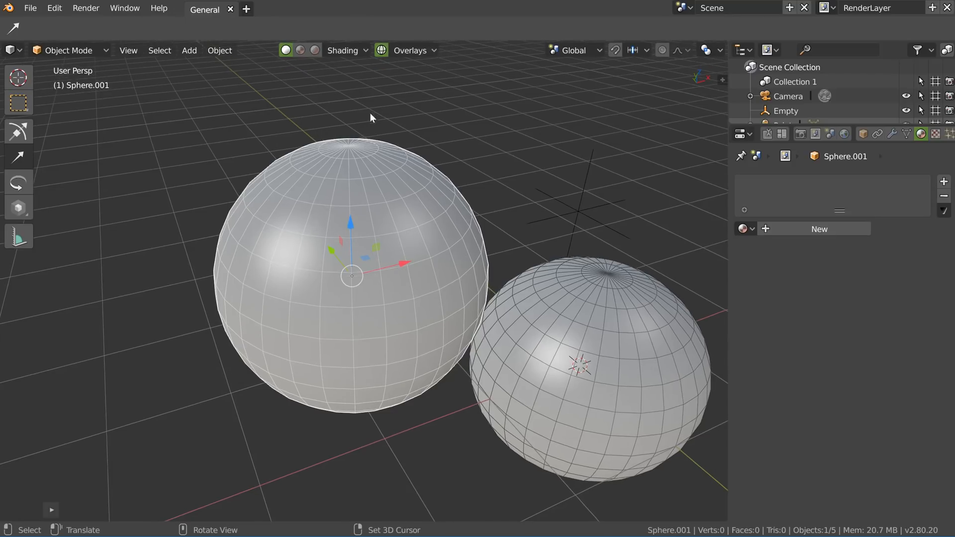
{"action": "middle_click_drag", "start_coordinate": [315, 209], "coordinate": [360, 122]}
{"action": "middle_click_drag", "start_coordinate": [345, 240], "coordinate": [350, 231], "text": "shift"}
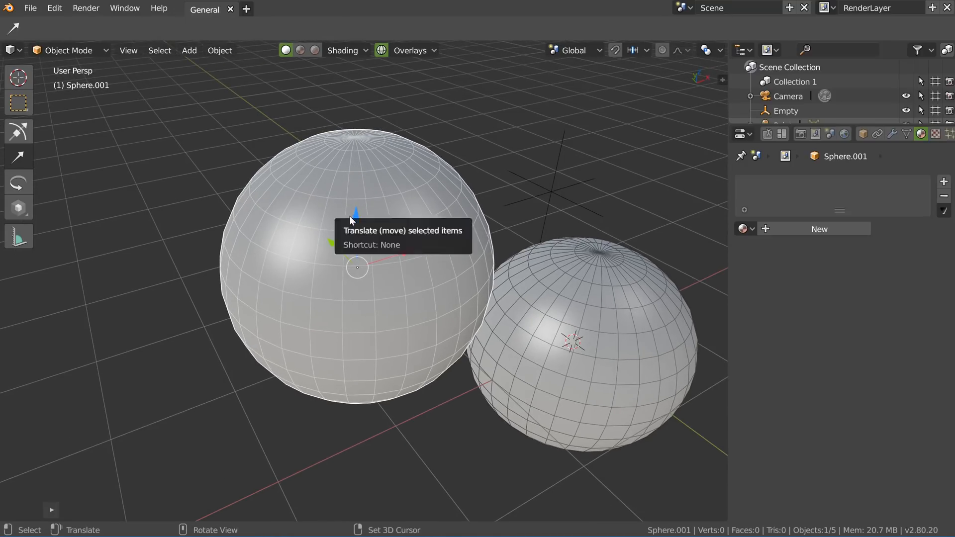
{"action": "middle_click_drag", "start_coordinate": [381, 169], "coordinate": [401, 133]}
{"action": "middle_click_drag", "start_coordinate": [367, 219], "coordinate": [376, 224], "text": "shift"}
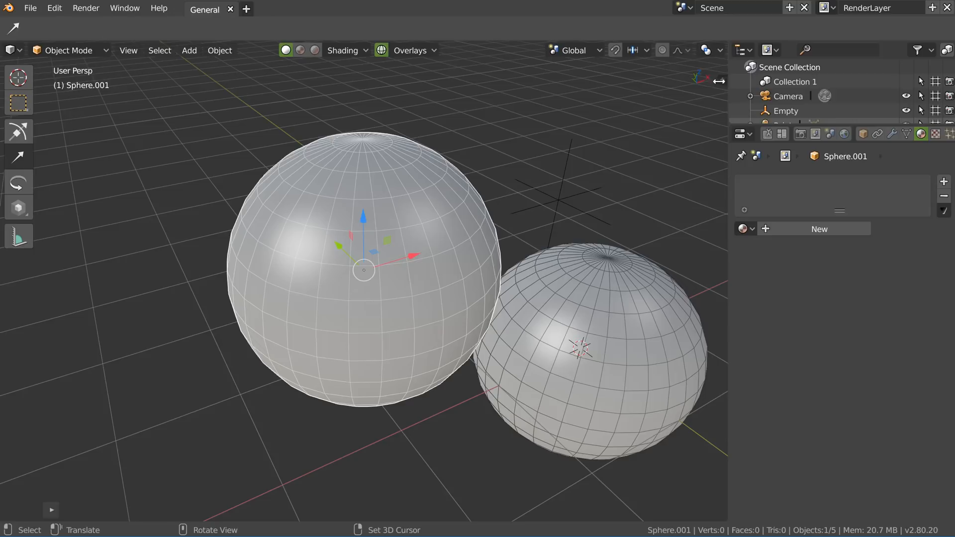
Reveal the 3D viewport's sidebar, expand all its sections from Transform to View Object Types, and hide it.
{"action": "left_click_drag", "start_coordinate": [719, 81], "coordinate": [610, 74]}
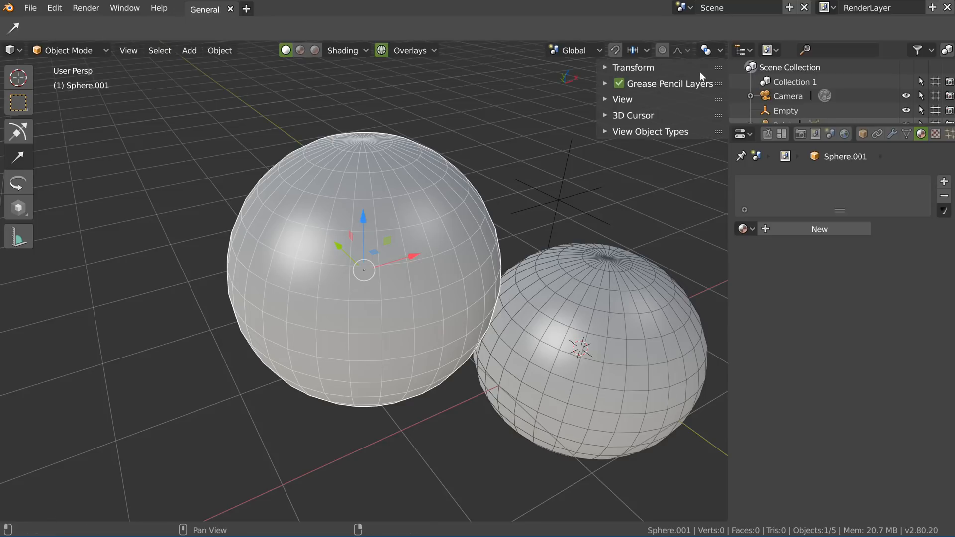
{"action": "left_click", "coordinate": [637, 132]}
{"action": "mouse_move", "coordinate": [639, 115]}
{"action": "left_mouse_down"}
{"action": "mouse_move", "coordinate": [631, 104]}
{"action": "mouse_move", "coordinate": [641, 68]}
{"action": "left_mouse_up"}
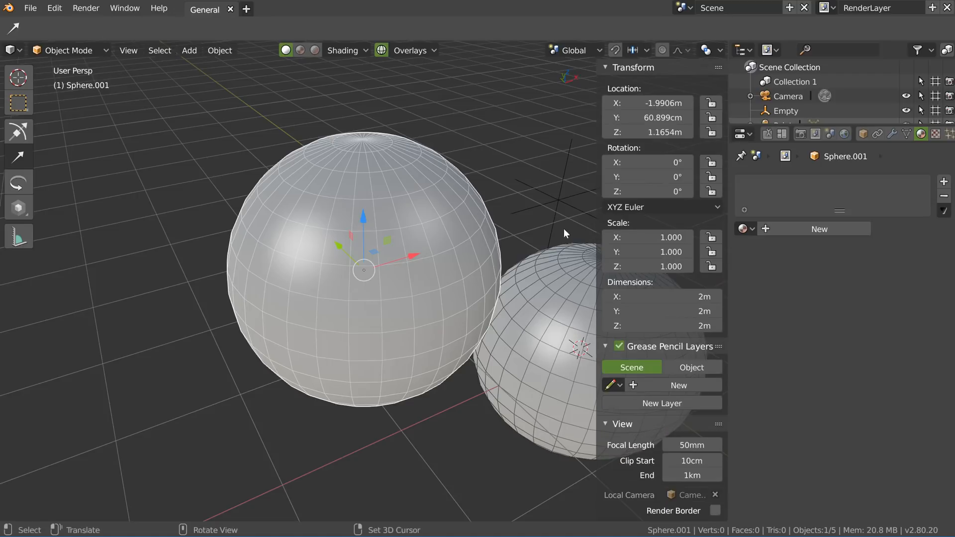
{"action": "key", "text": "n"}
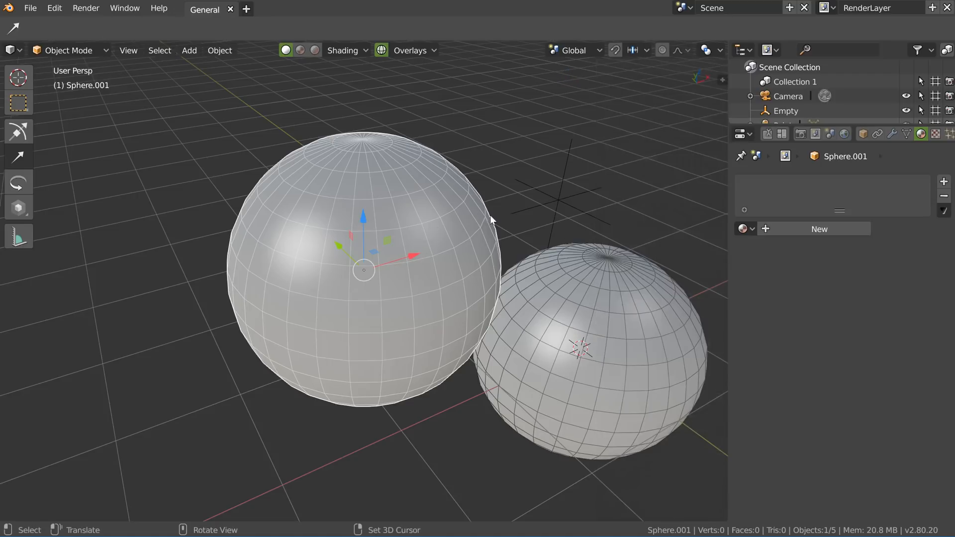
Make the Lamp object type visible in the viewport through View Object Types.
{"action": "left_click", "coordinate": [724, 78]}
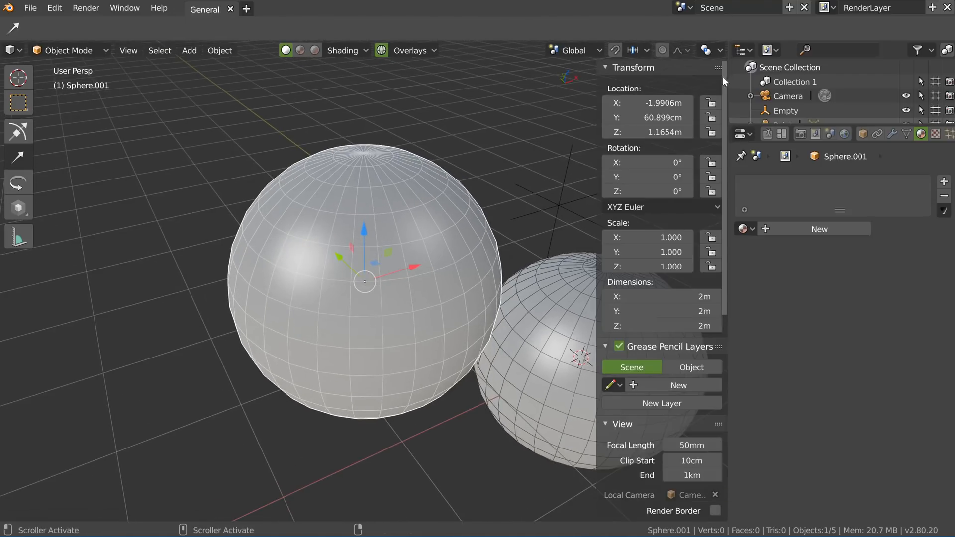
{"action": "scroll", "coordinate": [640, 139], "scroll_direction": "down", "scroll_amount": 15}
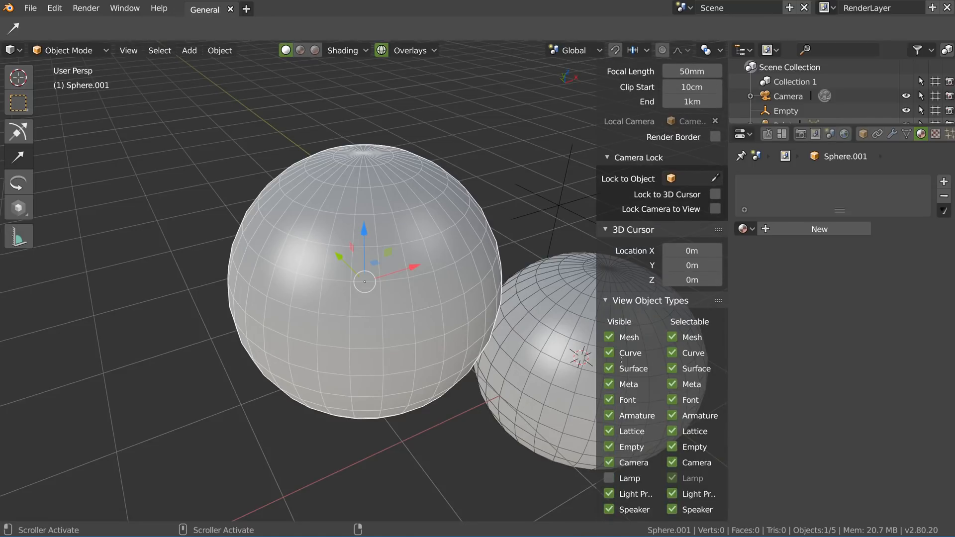
{"action": "left_click", "coordinate": [609, 478]}
{"action": "left_click", "coordinate": [606, 476]}
{"action": "left_click", "coordinate": [606, 476]}
{"action": "left_click", "coordinate": [605, 476]}
{"action": "left_click", "coordinate": [608, 476]}
Try making lamps unselectable in the viewport and restore their selectability.
{"action": "left_click", "coordinate": [674, 479]}
{"action": "middle_click_drag", "start_coordinate": [590, 269], "coordinate": [465, 115]}
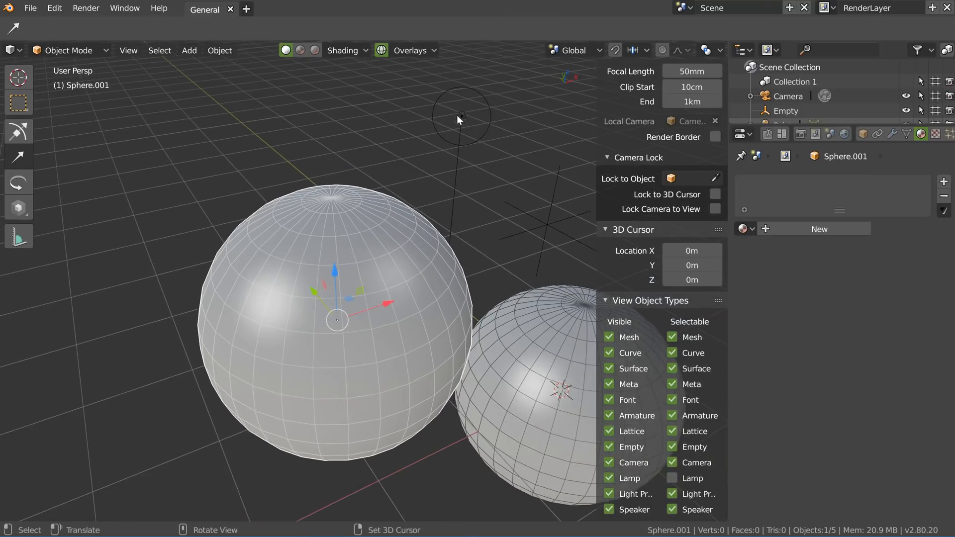
{"action": "left_click", "coordinate": [674, 479]}
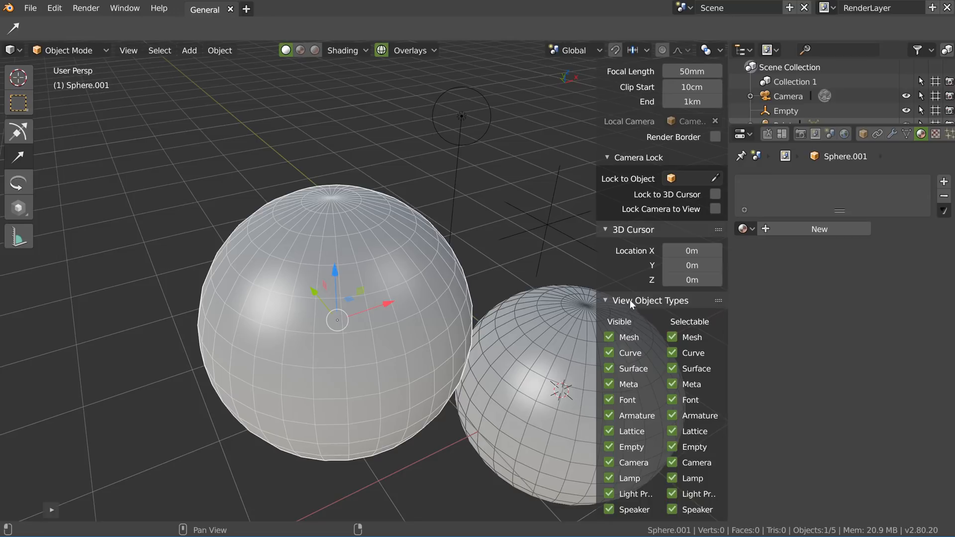
Collapse the View Object Types, View and 3D Cursor sections of the sidebar.
{"action": "left_click", "coordinate": [612, 305]}
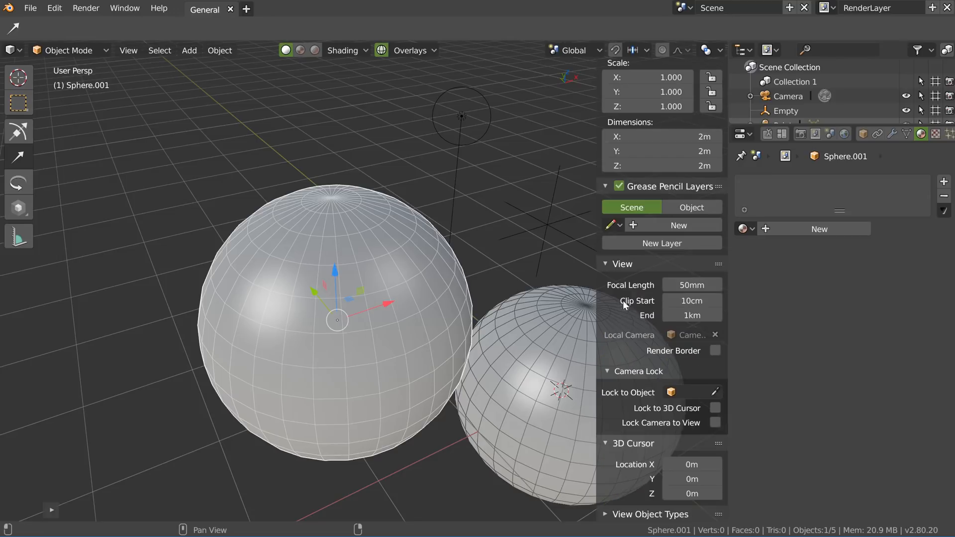
{"action": "left_click", "coordinate": [619, 265]}
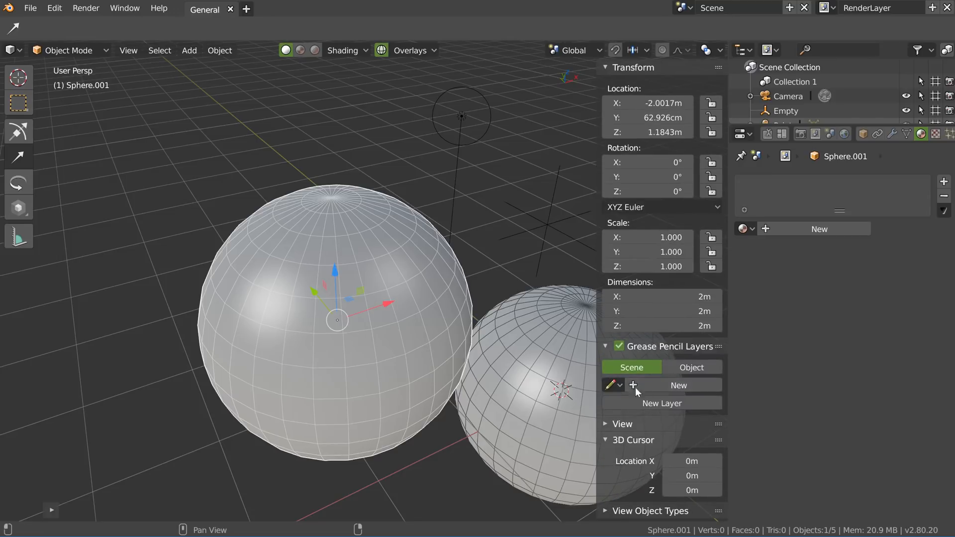
{"action": "left_click", "coordinate": [627, 442]}
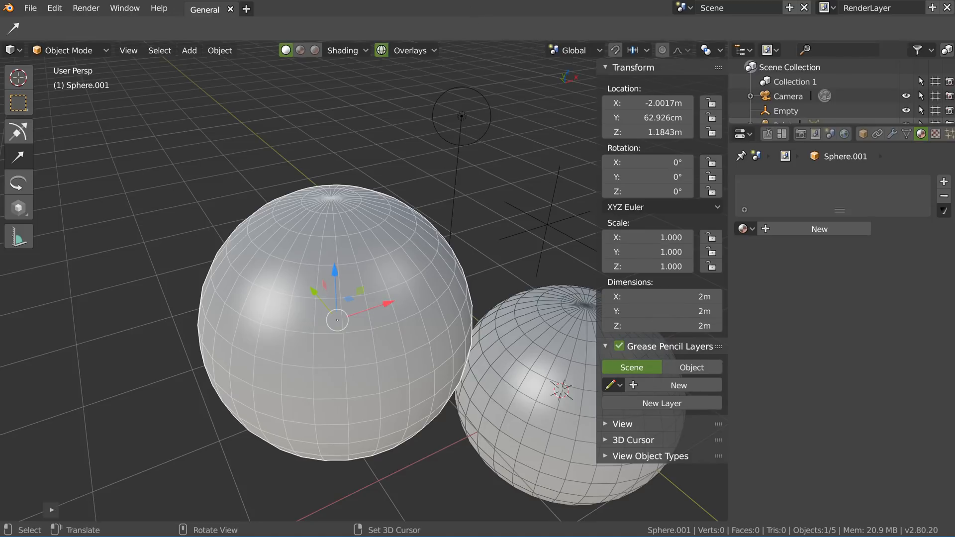
Add the Mesh visibility option from View Object Types and the Object menu to the favorites menu.
{"action": "left_click", "coordinate": [646, 457]}
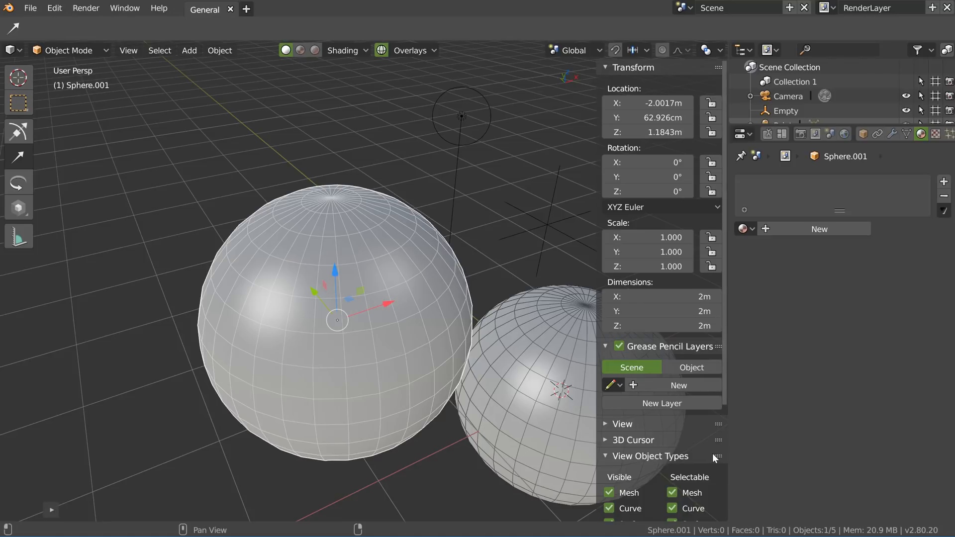
{"action": "right_click", "coordinate": [626, 492]}
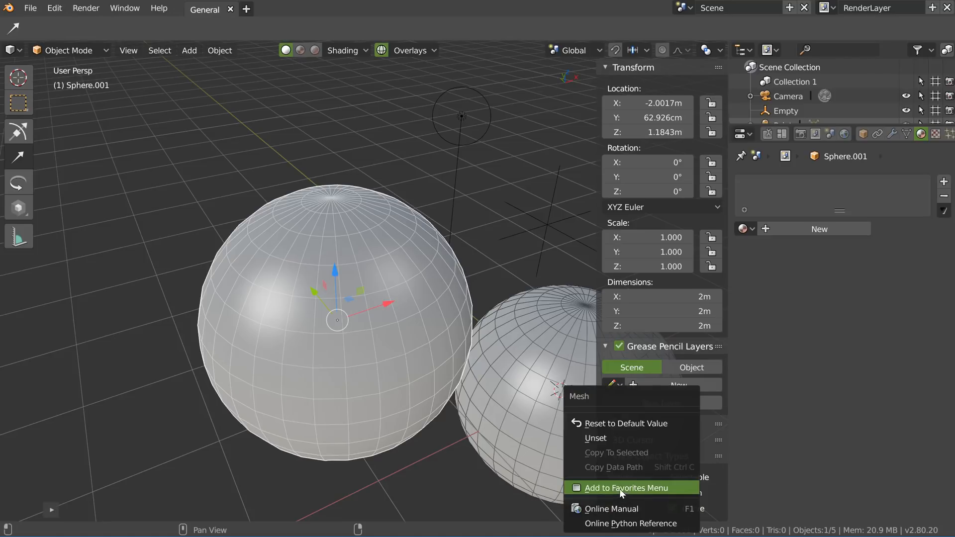
{"action": "left_click", "coordinate": [620, 489]}
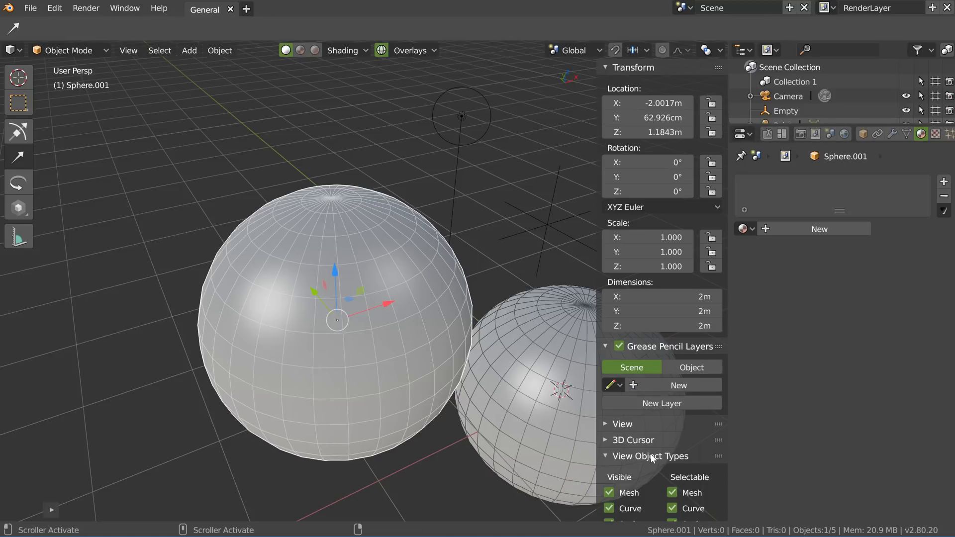
{"action": "right_click", "coordinate": [216, 50]}
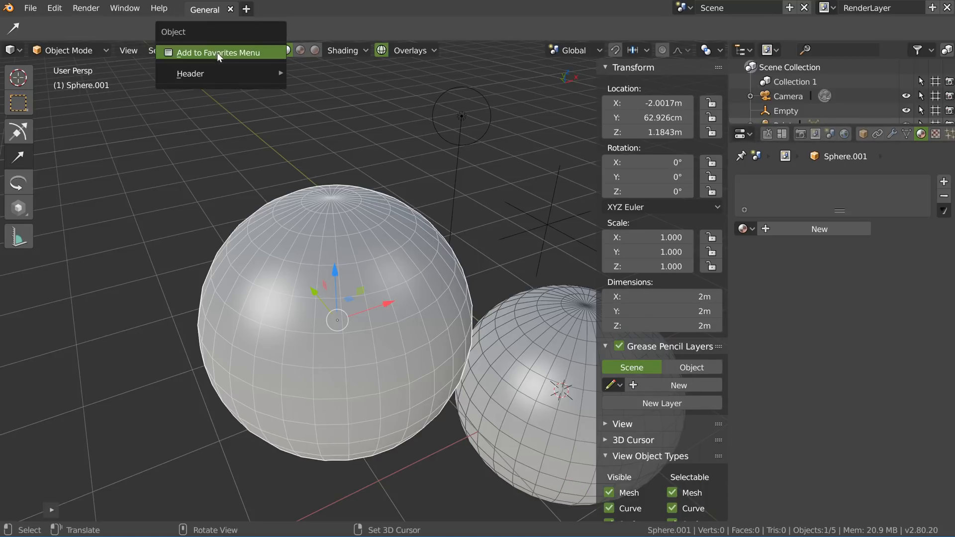
{"action": "left_click", "coordinate": [212, 51]}
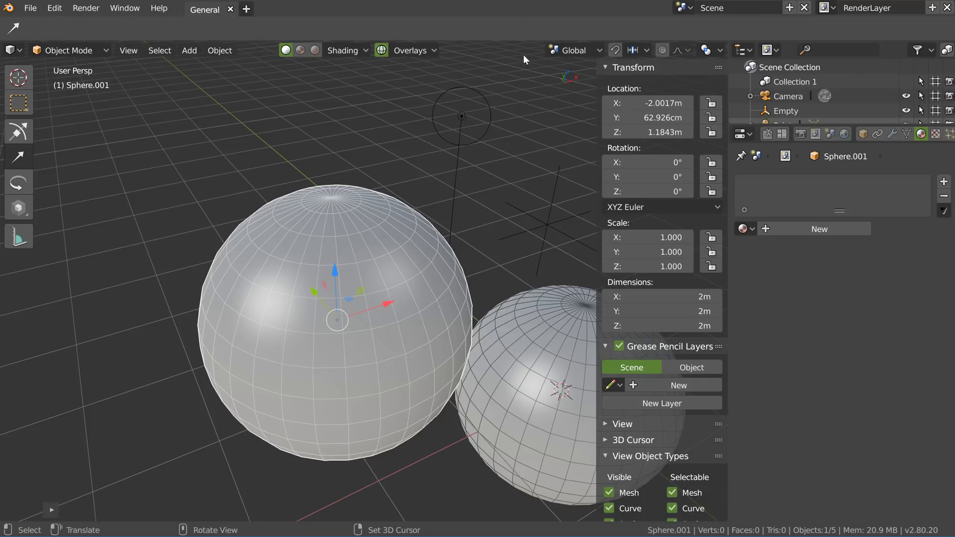
Collapse the View Object Types section and hide the viewport's sidebar.
{"action": "left_click", "coordinate": [602, 457]}
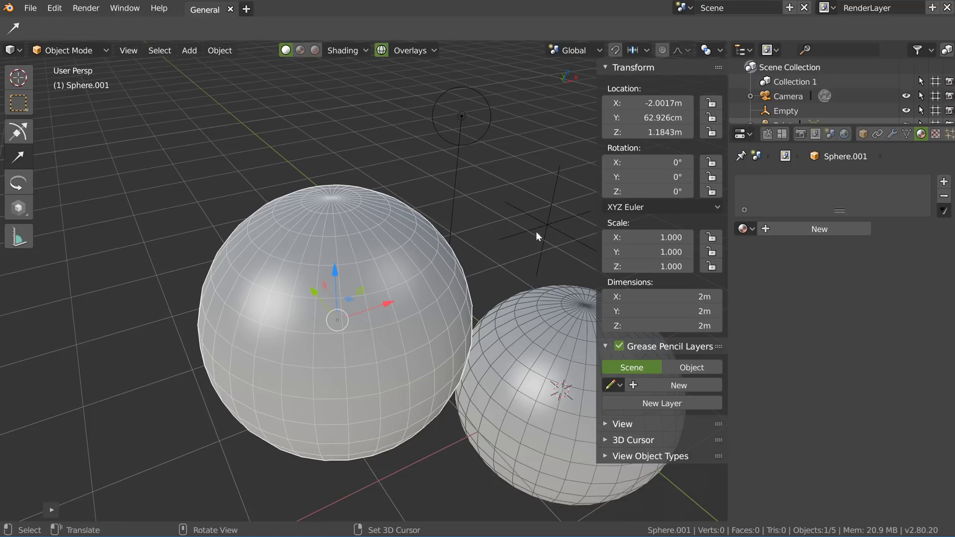
{"action": "key", "text": "n"}
{"action": "mouse_move", "coordinate": [510, 243]}
{"action": "middle_mouse_down"}
{"action": "mouse_move", "coordinate": [517, 226]}
{"action": "mouse_move", "coordinate": [493, 240]}
{"action": "middle_mouse_up"}
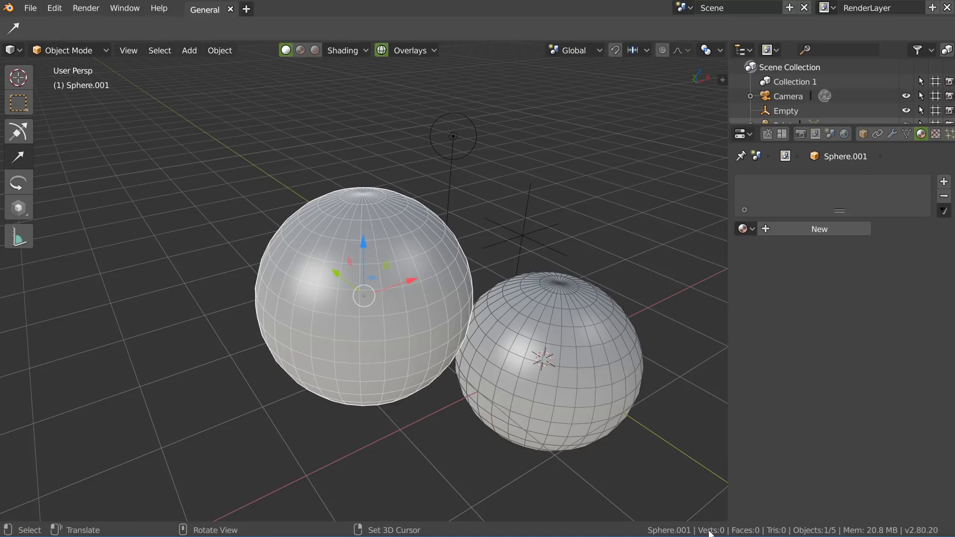
Try toggling the Text overlay of the viewport on and off.
{"action": "left_click", "coordinate": [406, 52]}
{"action": "left_click", "coordinate": [409, 50]}
{"action": "left_click", "coordinate": [317, 94]}
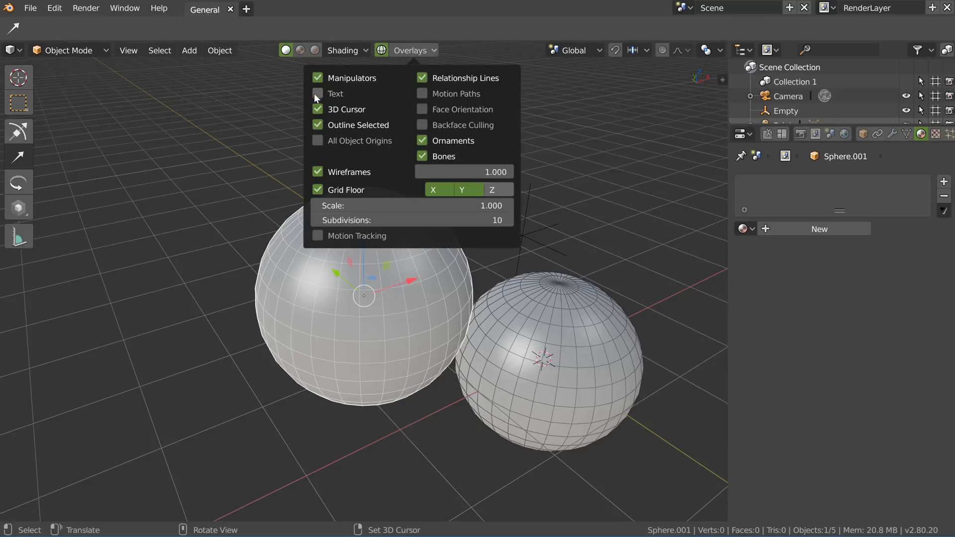
{"action": "left_click", "coordinate": [317, 93]}
{"action": "left_click", "coordinate": [317, 94]}
{"action": "left_click", "coordinate": [317, 94]}
Select both spheres together, with the one at the 3D cursor as the active object.
{"action": "left_click", "coordinate": [478, 339]}
{"action": "middle_click_drag", "start_coordinate": [453, 291], "coordinate": [541, 347]}
{"action": "left_click", "coordinate": [547, 359], "text": "shift"}
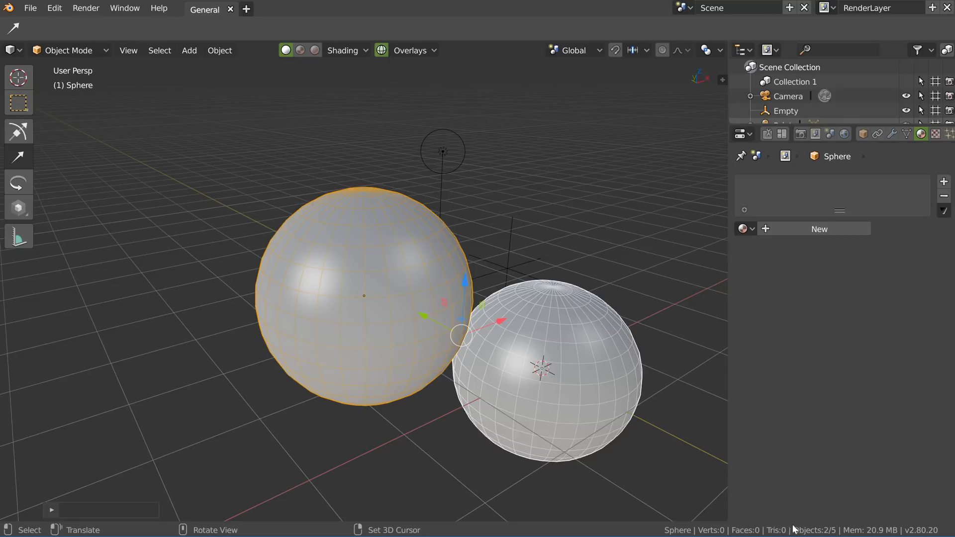
Select the spheres, the empty and the lamp one at a time, ending with the sphere at the 3D cursor.
{"action": "left_click", "coordinate": [551, 413]}
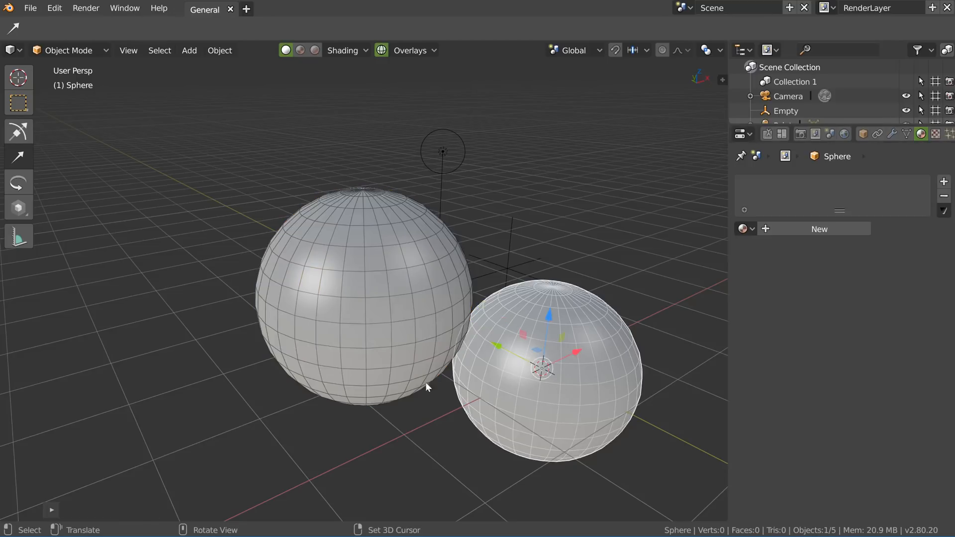
{"action": "left_click", "coordinate": [425, 382]}
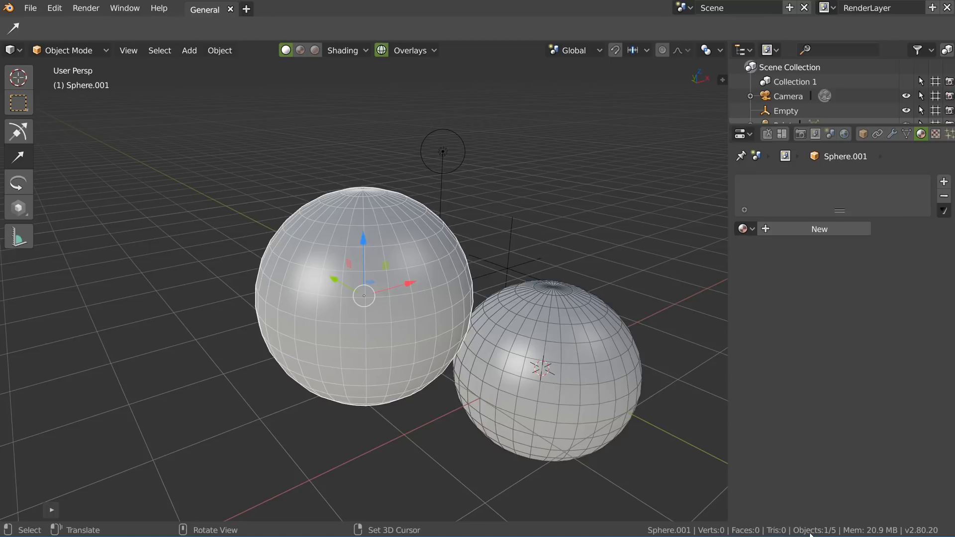
{"action": "left_click", "coordinate": [509, 262]}
{"action": "left_click", "coordinate": [505, 271]}
{"action": "left_click", "coordinate": [444, 153]}
{"action": "left_click", "coordinate": [428, 288]}
{"action": "left_click", "coordinate": [545, 351]}
{"action": "middle_click_drag", "start_coordinate": [526, 329], "coordinate": [511, 310], "text": "shift"}
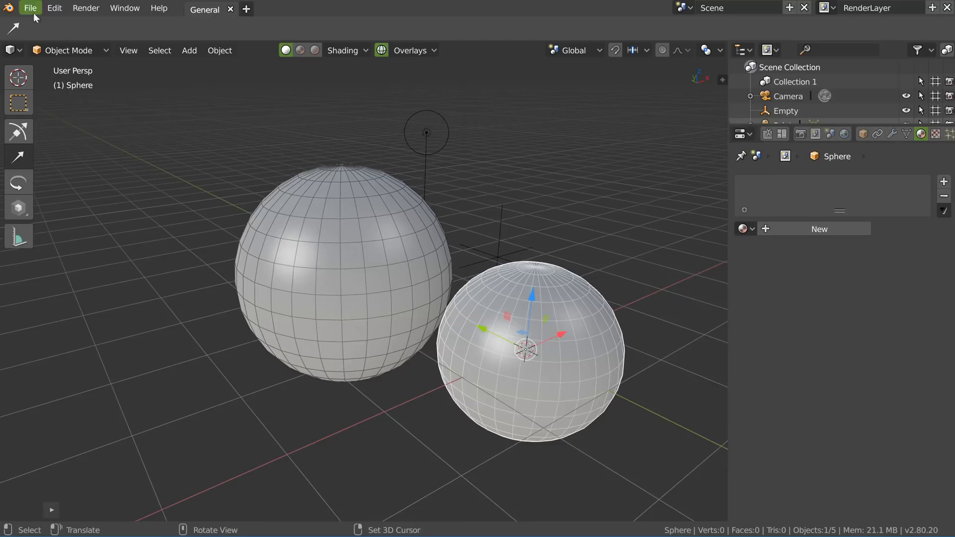
Open the splash screen to check the build information and close it.
{"action": "left_click", "coordinate": [7, 9]}
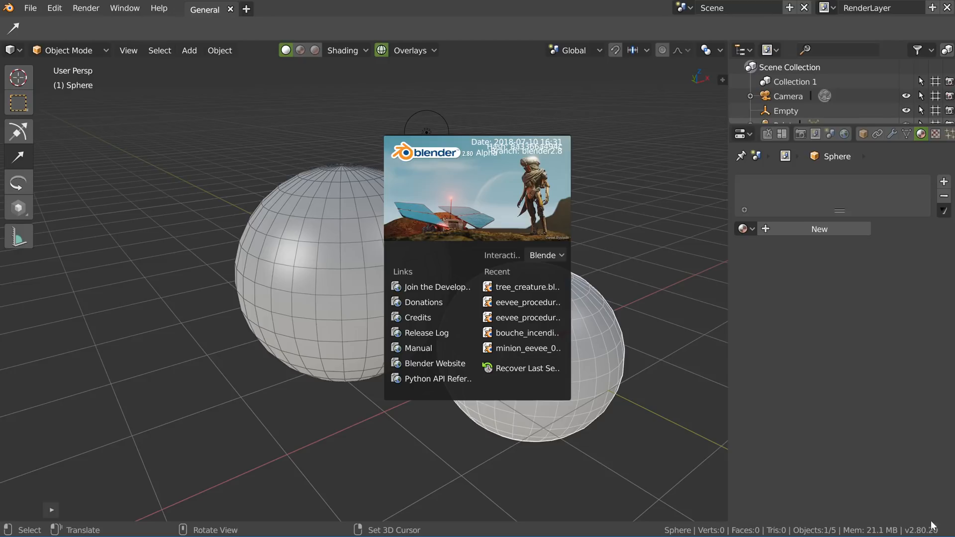
{"action": "left_click", "coordinate": [671, 310]}
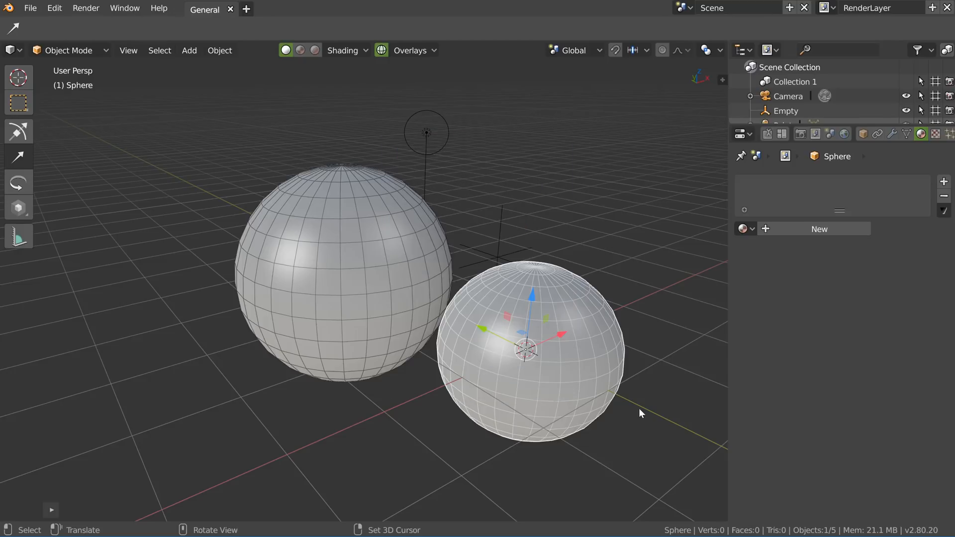
Enter Edit Mode on the sphere at the 3D cursor and start the Knife tool to read its status bar hints, cancelling it without cutting.
{"action": "middle_click_drag", "start_coordinate": [381, 404], "coordinate": [418, 248]}
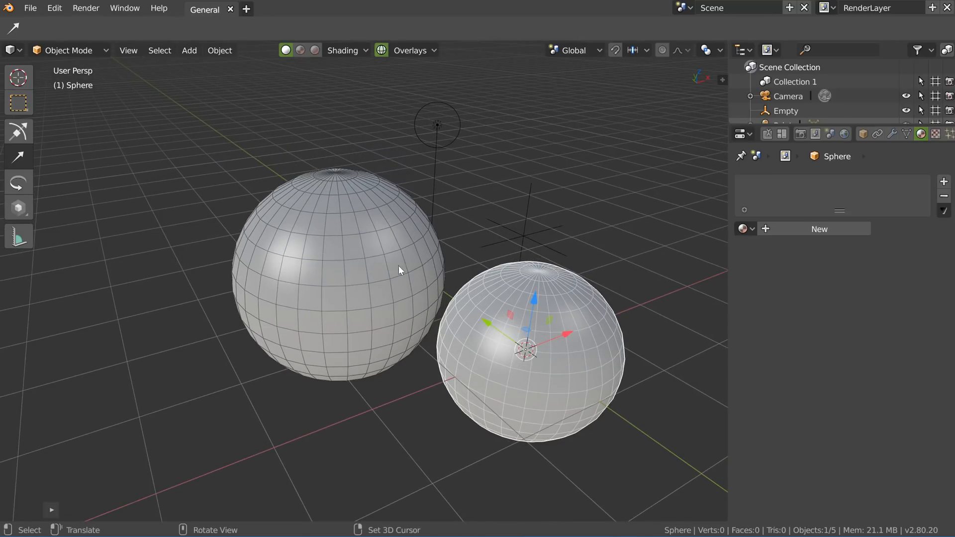
{"action": "key", "text": "Tab"}
{"action": "middle_click_drag", "start_coordinate": [569, 321], "coordinate": [498, 275], "text": "shift"}
{"action": "key", "text": "k"}
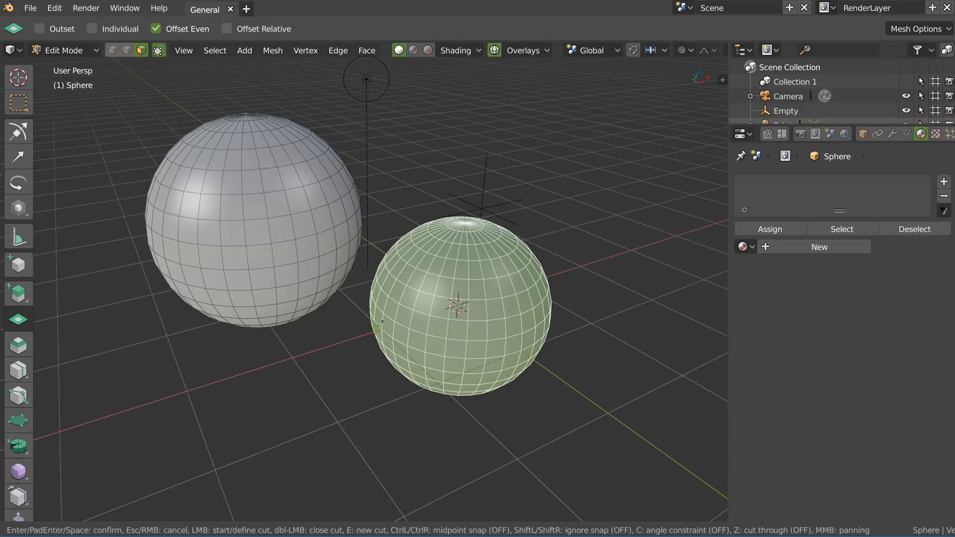
{"action": "middle_click_drag", "start_coordinate": [379, 326], "coordinate": [411, 346]}
{"action": "middle_click_drag", "start_coordinate": [440, 435], "coordinate": [465, 377]}
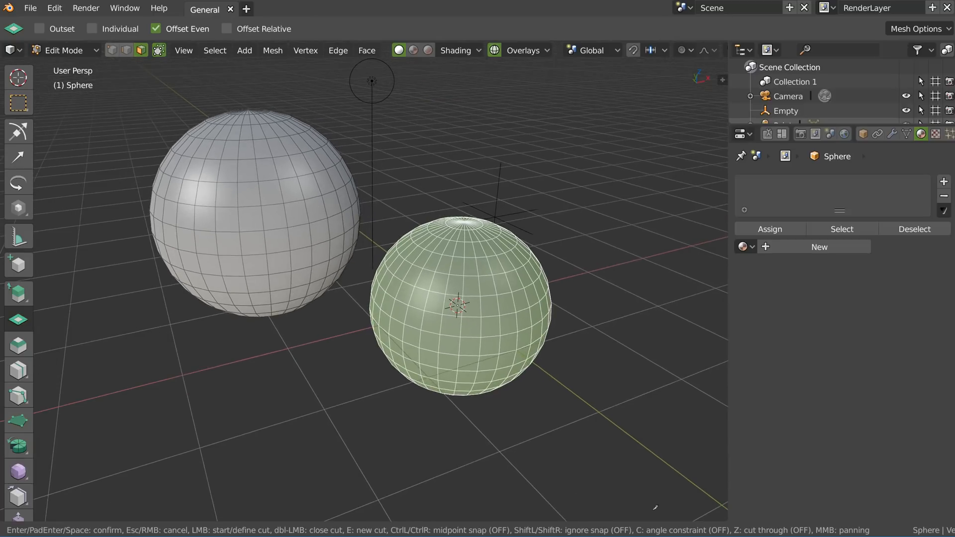
{"action": "key", "text": "Escape"}
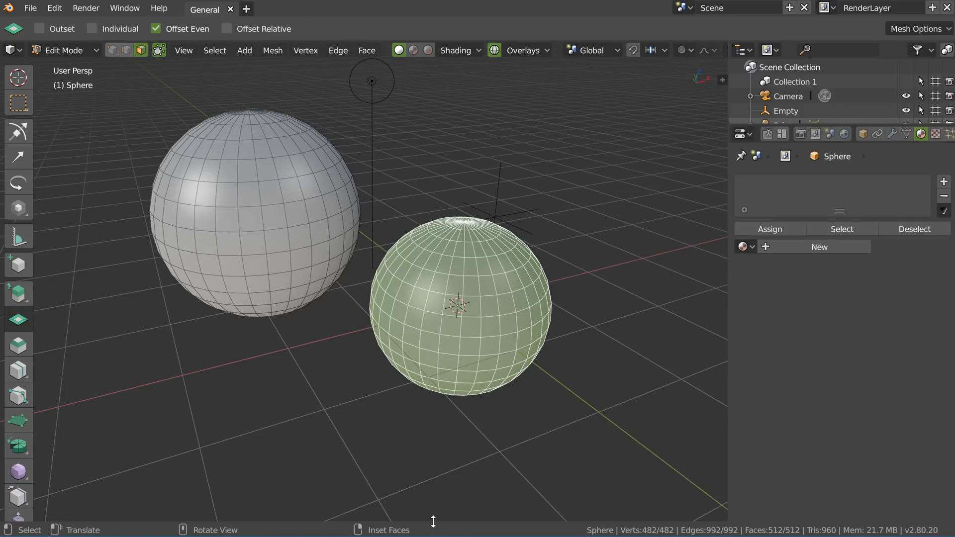
Try collapsing the status bar out of sight and restore it.
{"action": "left_click_drag", "start_coordinate": [433, 521], "coordinate": [431, 529]}
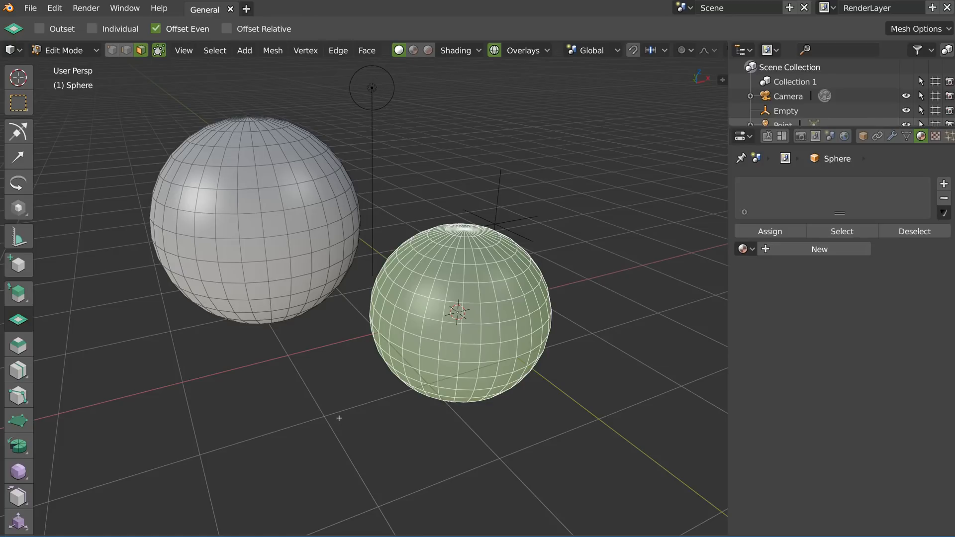
{"action": "left_click_drag", "start_coordinate": [333, 535], "coordinate": [332, 520]}
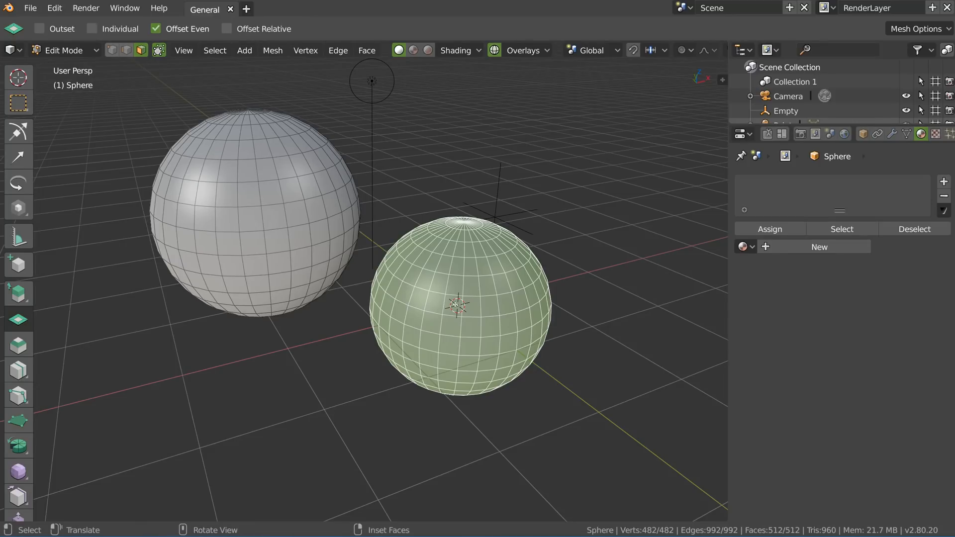
Frame the sphere and compare the status bar hints of the Knife tool and the Translate operation, cancelling both.
{"action": "key", "text": "KP_Decimal"}
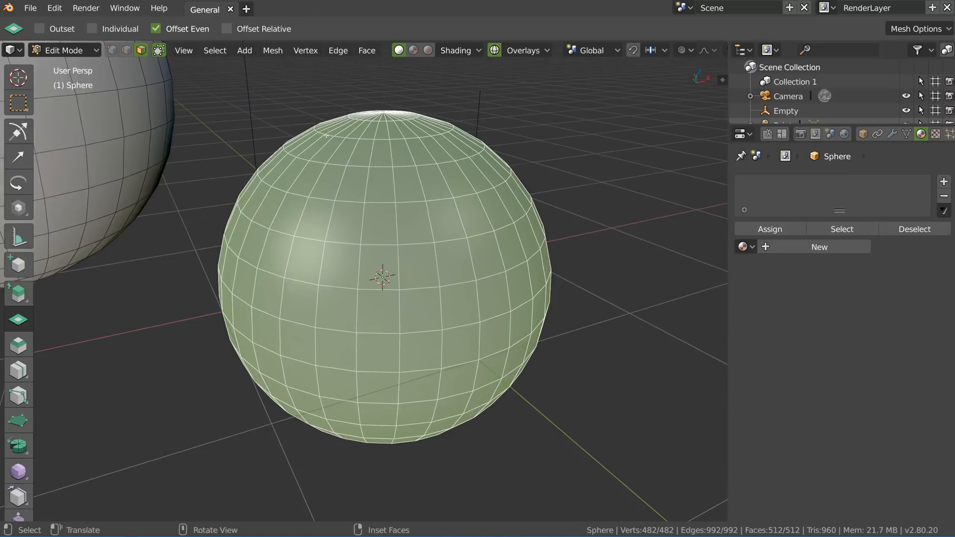
{"action": "middle_click_drag", "start_coordinate": [405, 213], "coordinate": [429, 260], "text": "ctrl"}
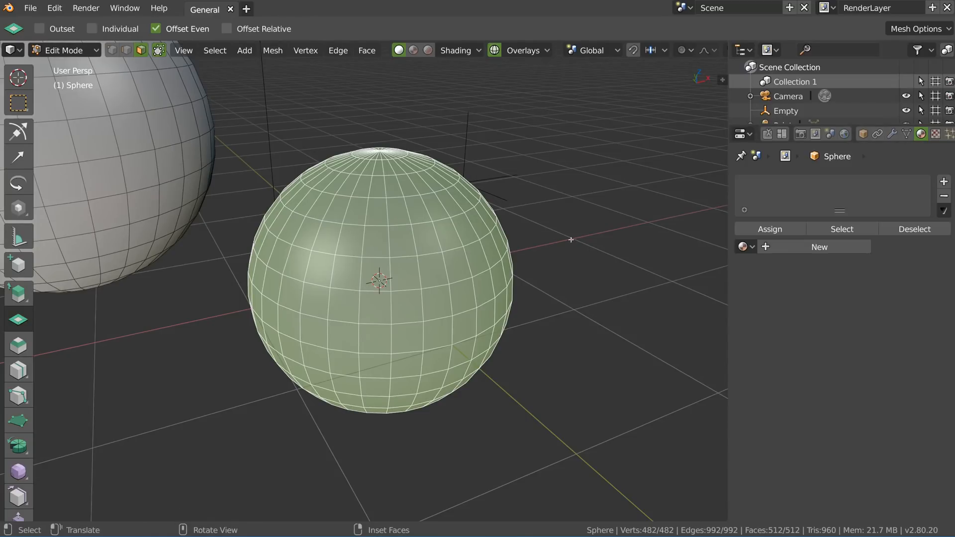
{"action": "scroll", "coordinate": [417, 265], "scroll_direction": "up", "scroll_amount": 2}
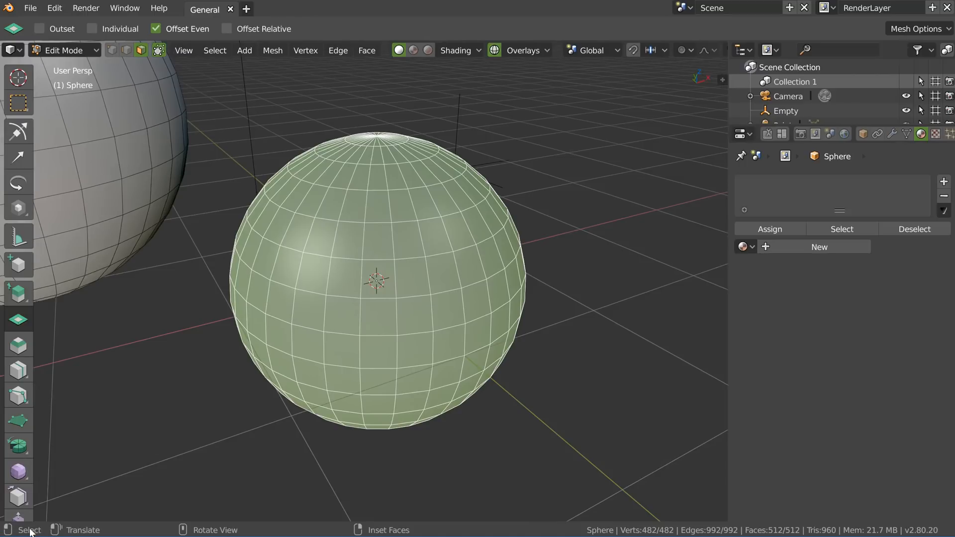
{"action": "mouse_move", "coordinate": [443, 521]}
{"action": "left_mouse_down"}
{"action": "mouse_move", "coordinate": [442, 536]}
{"action": "mouse_move", "coordinate": [435, 519]}
{"action": "left_mouse_up"}
{"action": "key", "text": "k"}
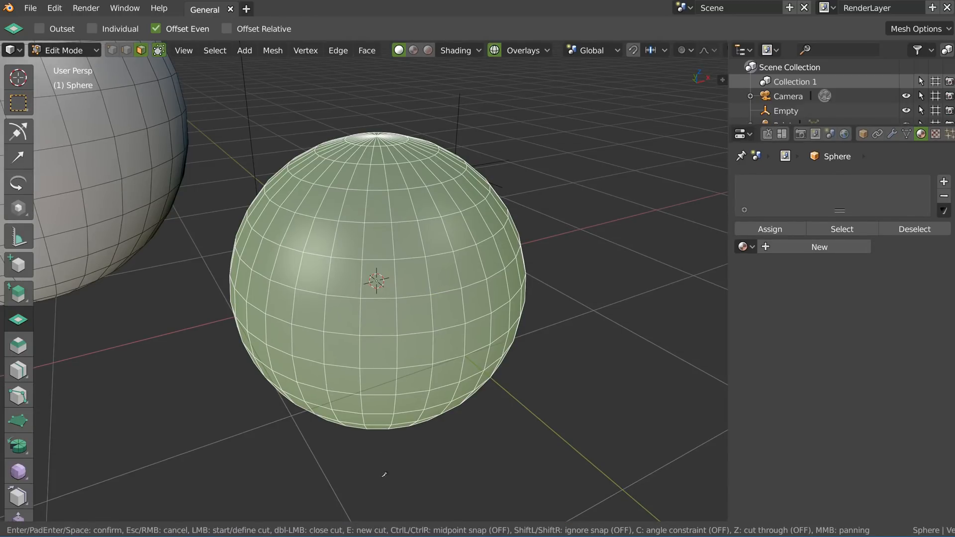
{"action": "key", "text": "Escape"}
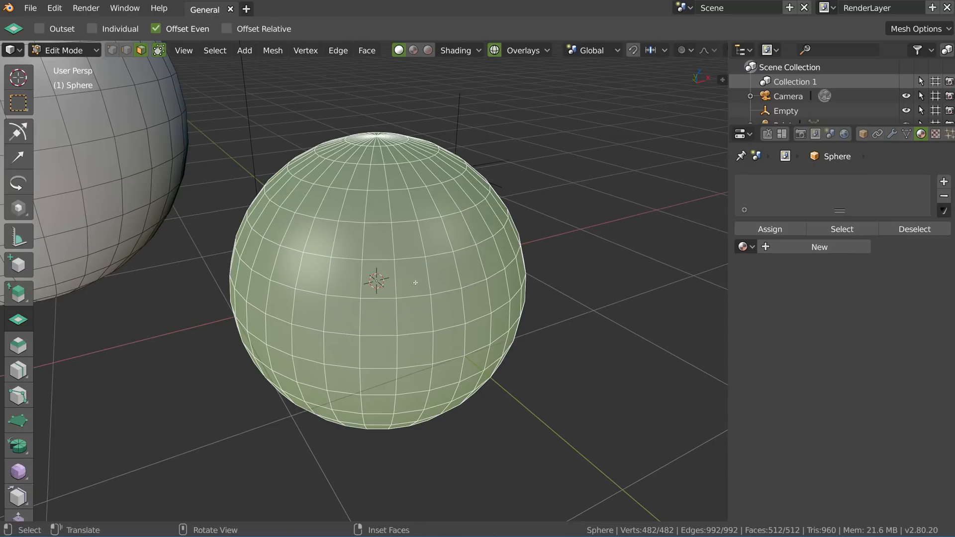
{"action": "key", "text": "g"}
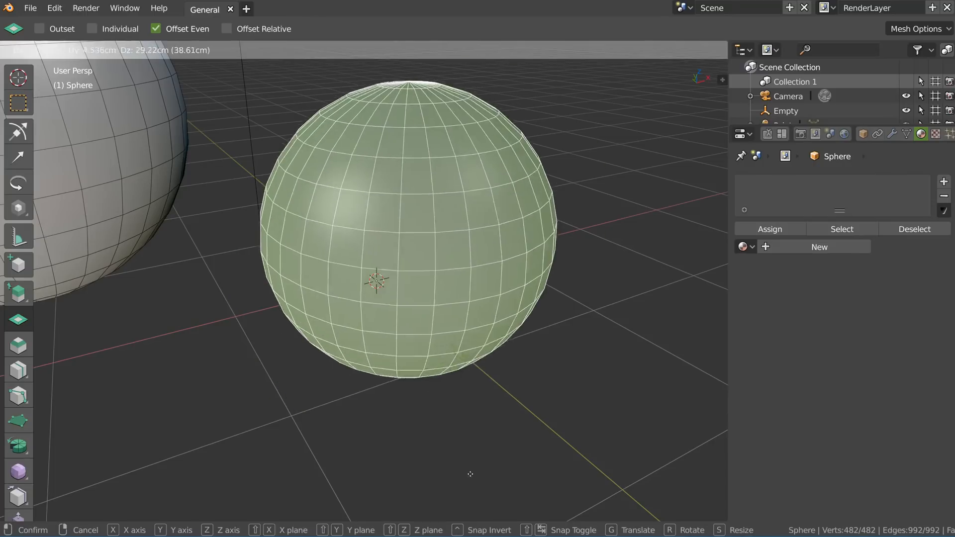
{"action": "key", "text": "Escape"}
Collapse the status bar once more and bring it back to its normal height.
{"action": "left_click_drag", "start_coordinate": [446, 522], "coordinate": [446, 536]}
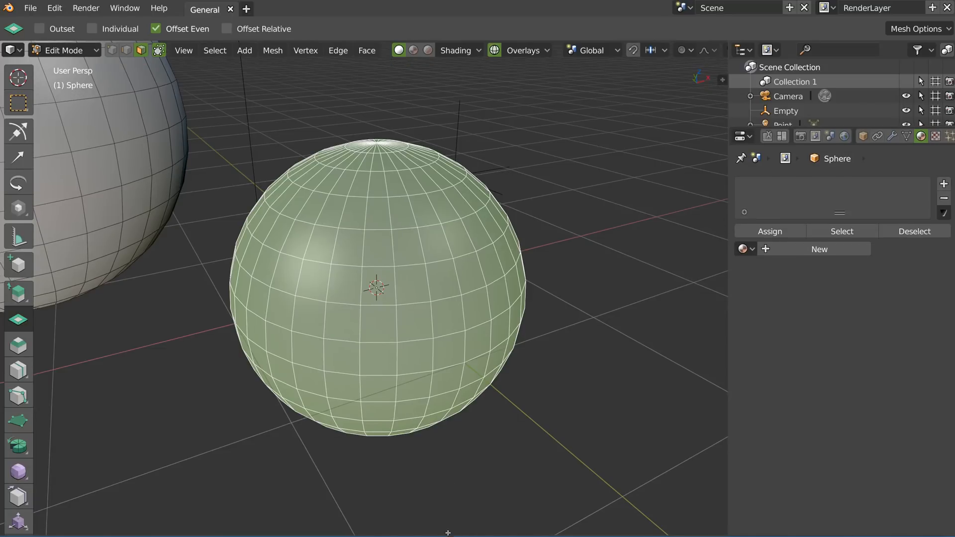
{"action": "left_click_drag", "start_coordinate": [446, 534], "coordinate": [447, 519]}
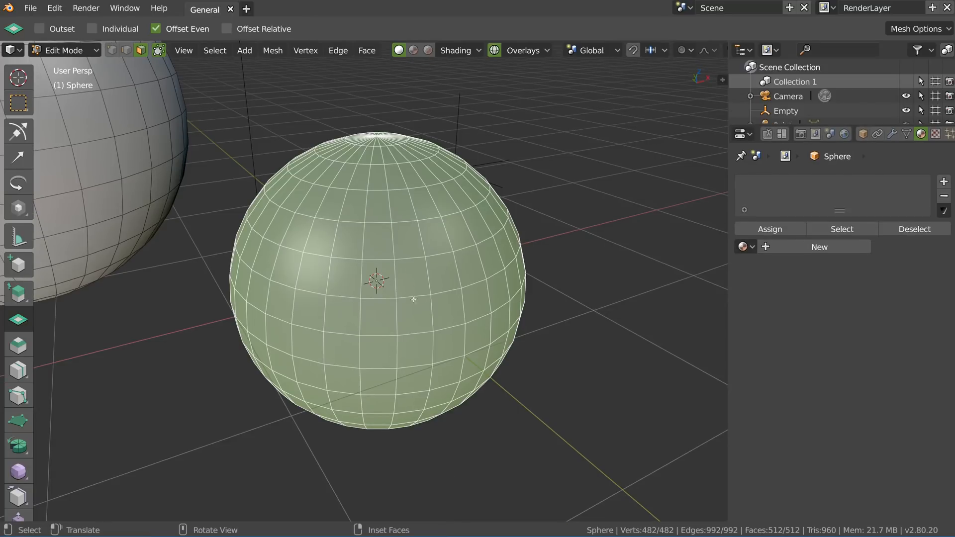
Try hiding and revealing the sphere's geometry, and start a free move of the mesh that is cancelled.
{"action": "key", "text": "h"}
{"action": "key", "text": "alt+h"}
{"action": "key", "text": "g"}
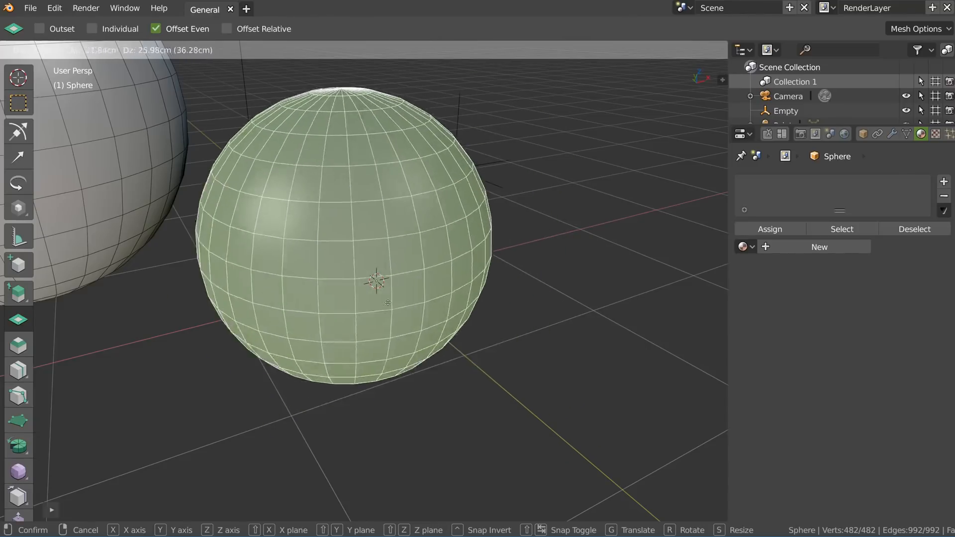
{"action": "right_click", "coordinate": [411, 298]}
Return the sphere at the 3D cursor to Object Mode.
{"action": "middle_click_drag", "start_coordinate": [402, 269], "coordinate": [321, 337]}
{"action": "mouse_move", "coordinate": [386, 331]}
{"action": "middle_mouse_down"}
{"action": "mouse_move", "coordinate": [420, 301]}
{"action": "mouse_move", "coordinate": [401, 324]}
{"action": "middle_mouse_up"}
{"action": "key", "text": "Tab"}
Try the Specular Highlights option of the viewport shading off and on, leaving it enabled.
{"action": "middle_click_drag", "start_coordinate": [390, 227], "coordinate": [408, 296]}
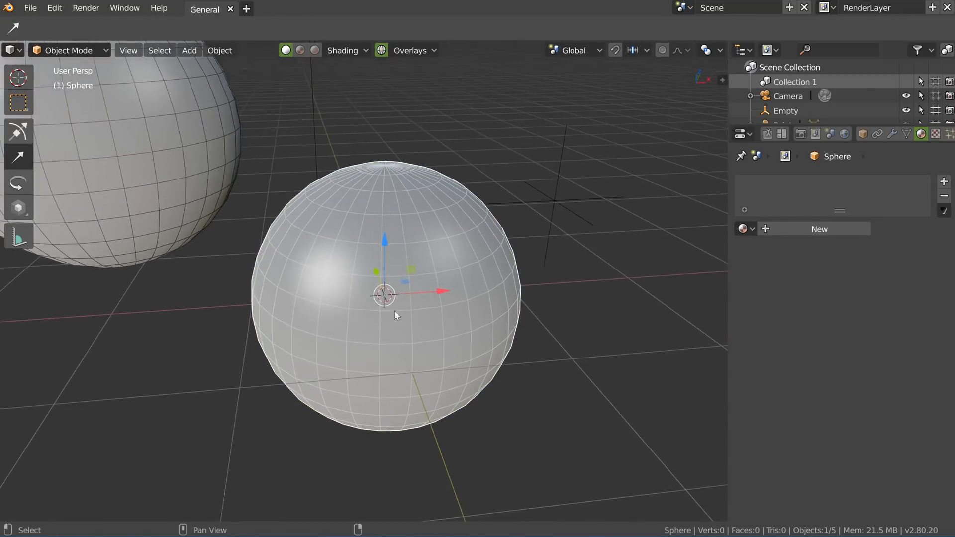
{"action": "middle_click_drag", "start_coordinate": [378, 339], "coordinate": [405, 341]}
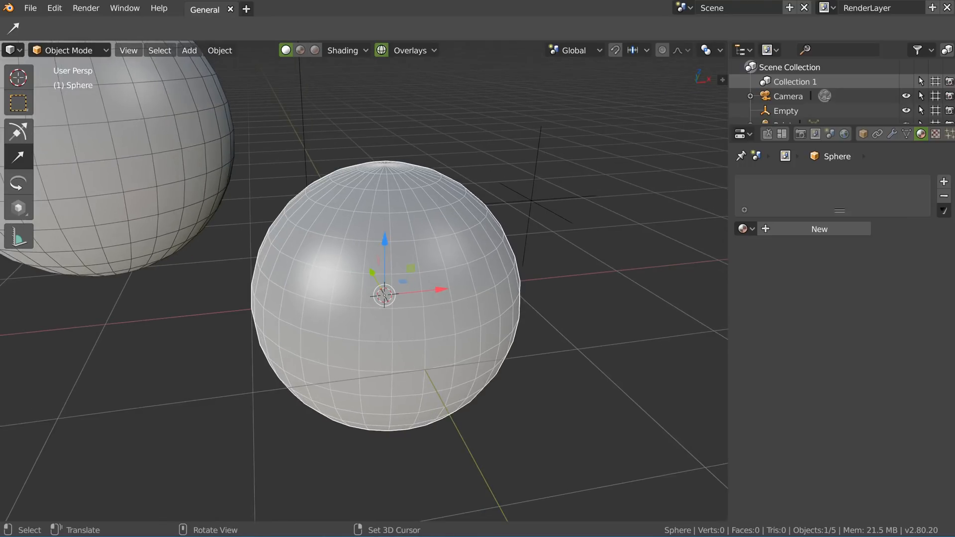
{"action": "middle_click_drag", "start_coordinate": [442, 232], "coordinate": [399, 265]}
{"action": "middle_click_drag", "start_coordinate": [399, 266], "coordinate": [439, 175], "text": "ctrl"}
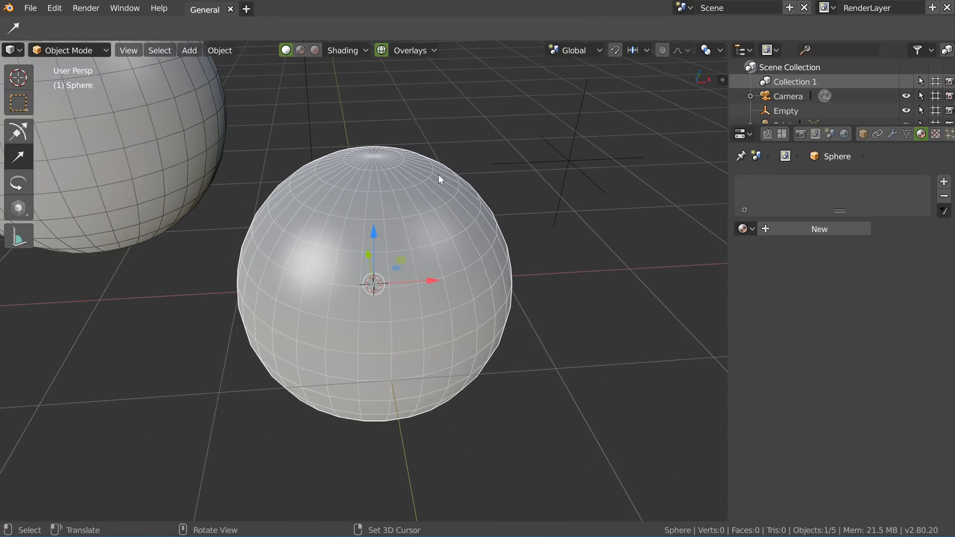
{"action": "left_click", "coordinate": [347, 50]}
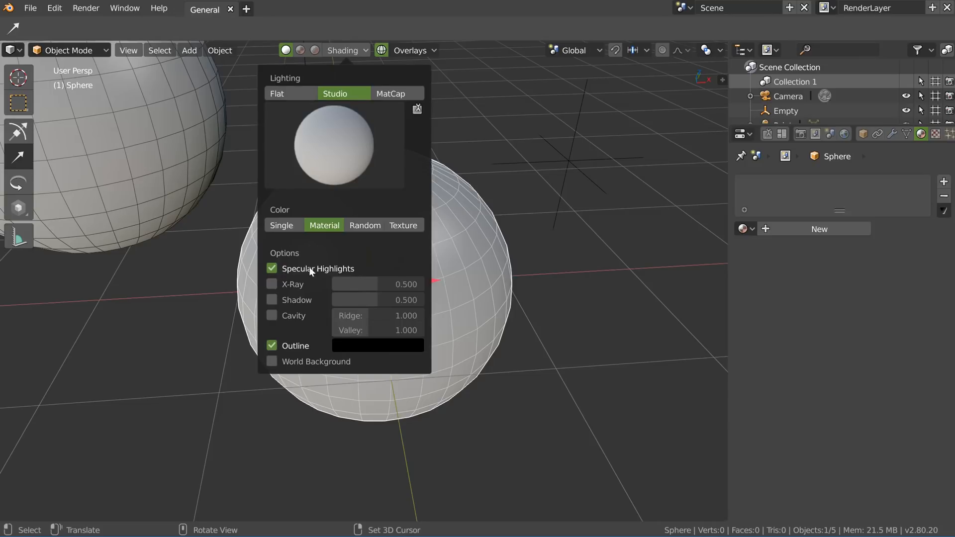
{"action": "middle_click_drag", "start_coordinate": [598, 297], "coordinate": [582, 269]}
{"action": "left_click", "coordinate": [346, 50]}
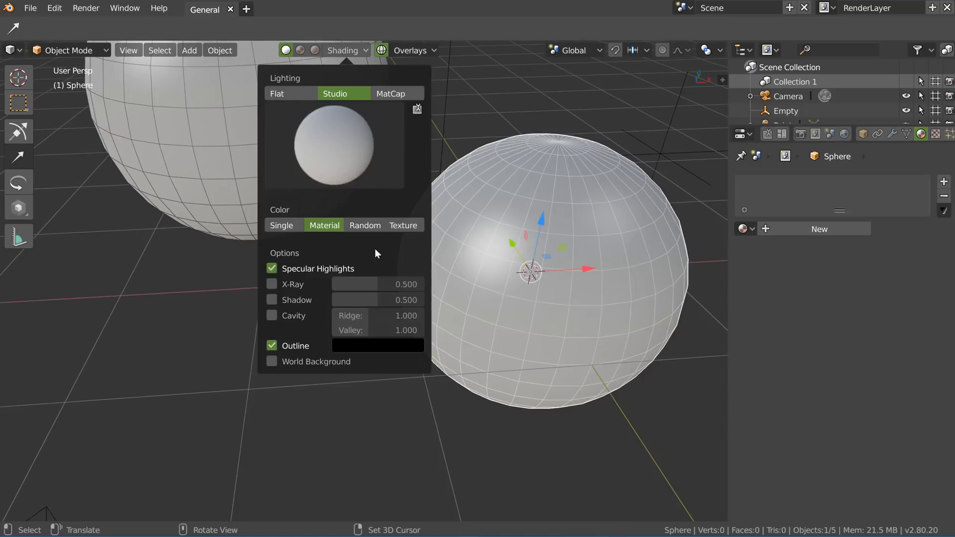
{"action": "left_click", "coordinate": [291, 270]}
{"action": "left_click", "coordinate": [291, 271]}
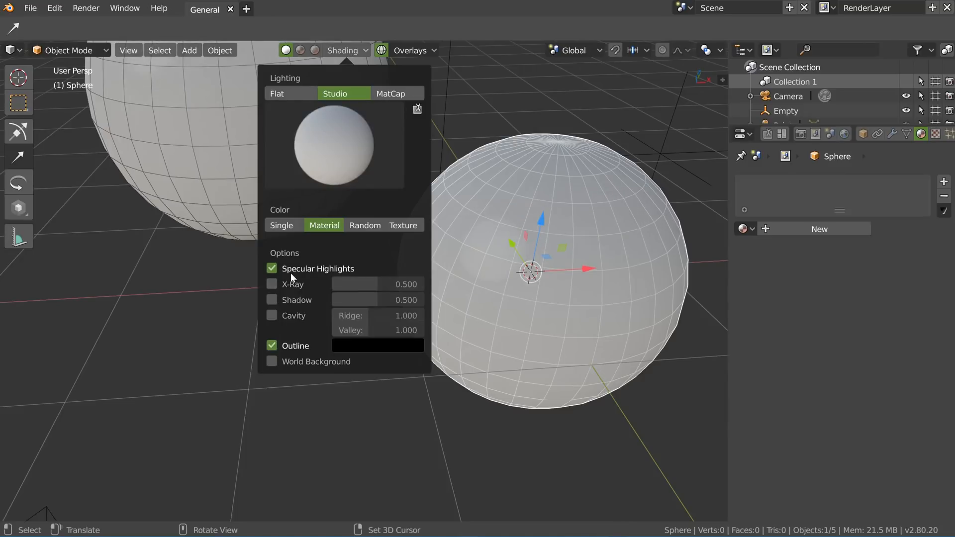
{"action": "mouse_move", "coordinate": [494, 259]}
{"action": "middle_mouse_down"}
{"action": "mouse_move", "coordinate": [478, 242]}
{"action": "mouse_move", "coordinate": [494, 171]}
{"action": "middle_mouse_up"}
{"action": "left_click", "coordinate": [353, 51]}
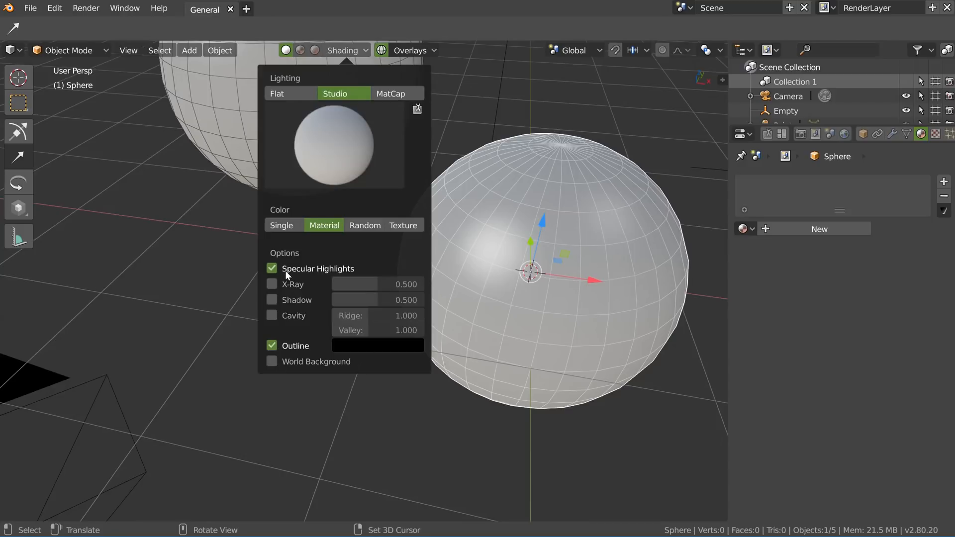
Add a new material to the sphere at the 3D cursor and set its Viewport Display roughness to about 0.341.
{"action": "mouse_move", "coordinate": [569, 276]}
{"action": "middle_mouse_down"}
{"action": "mouse_move", "coordinate": [461, 198]}
{"action": "mouse_move", "coordinate": [305, 151]}
{"action": "mouse_move", "coordinate": [390, 214]}
{"action": "mouse_move", "coordinate": [352, 215]}
{"action": "mouse_move", "coordinate": [356, 231]}
{"action": "mouse_move", "coordinate": [393, 242]}
{"action": "middle_mouse_up"}
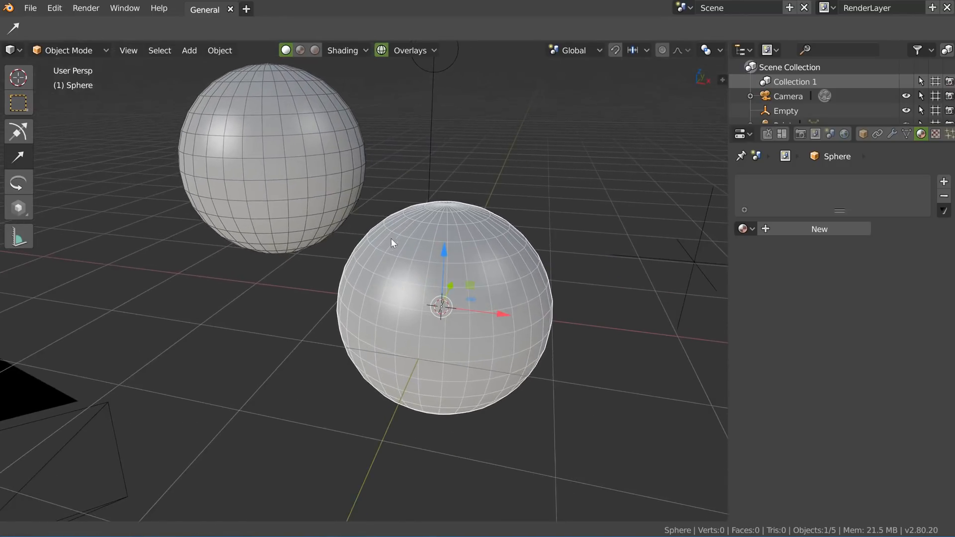
{"action": "left_click", "coordinate": [794, 229]}
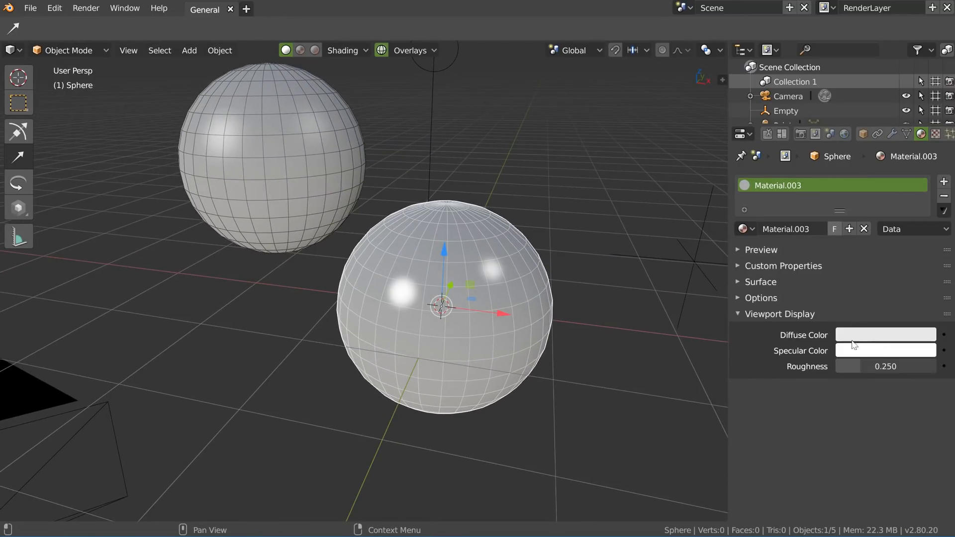
{"action": "mouse_move", "coordinate": [876, 374]}
{"action": "left_mouse_down"}
{"action": "mouse_move", "coordinate": [889, 374]}
{"action": "mouse_move", "coordinate": [872, 374]}
{"action": "left_mouse_up"}
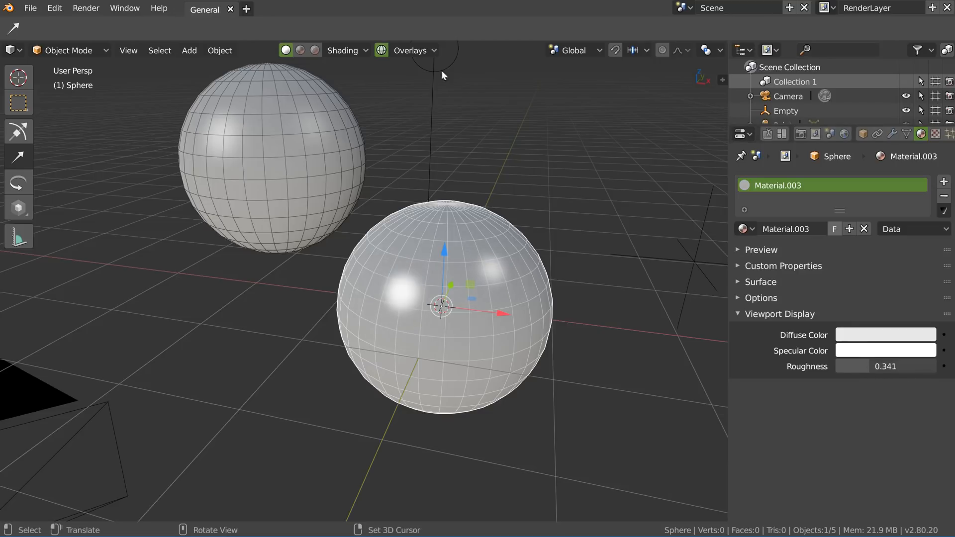
Check the viewport shading's Color setting and set the material's Viewport Display roughness to about 0.254.
{"action": "left_click", "coordinate": [342, 51]}
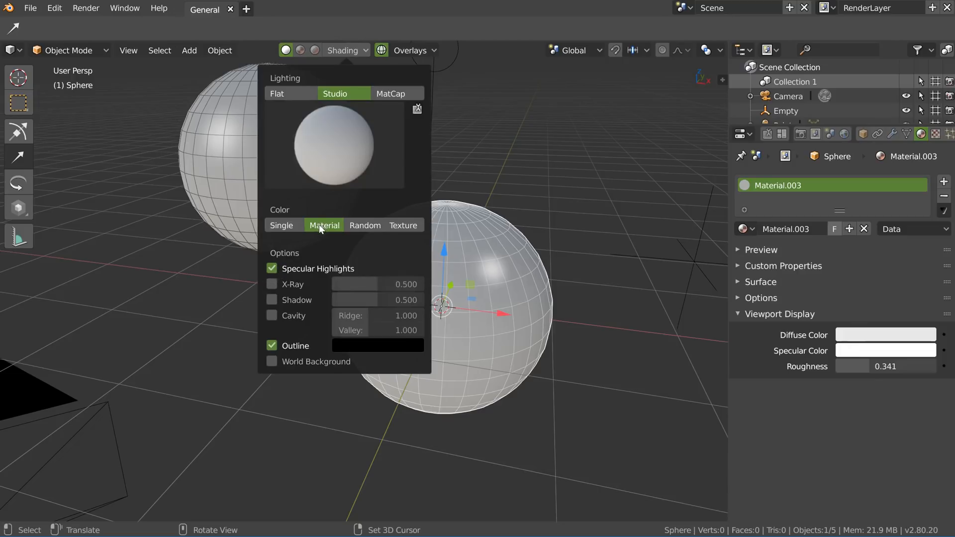
{"action": "left_click", "coordinate": [905, 364]}
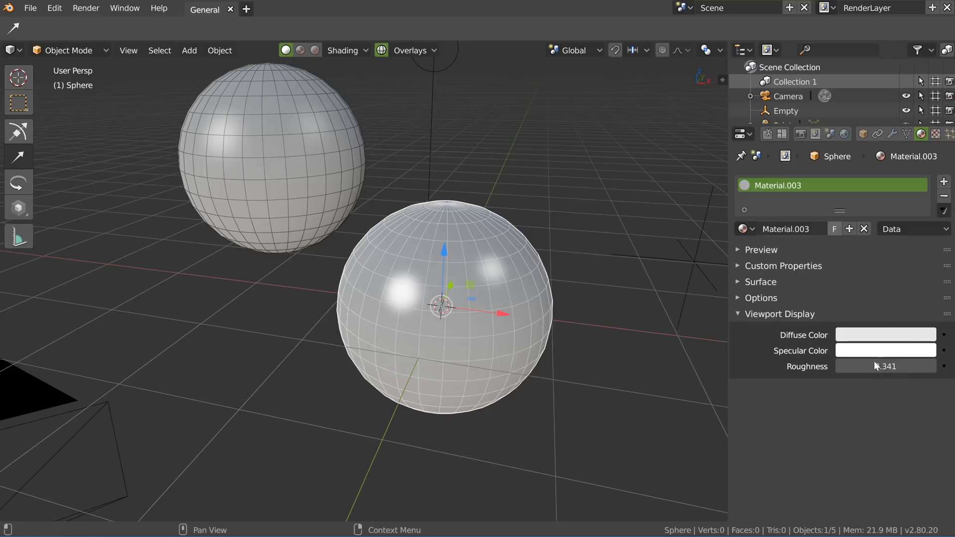
{"action": "mouse_move", "coordinate": [871, 369]}
{"action": "left_mouse_down"}
{"action": "mouse_move", "coordinate": [929, 372]}
{"action": "mouse_move", "coordinate": [864, 366]}
{"action": "left_mouse_up"}
Link the material of the sphere at the 3D cursor to the other sphere and compare the highlights on both.
{"action": "middle_click_drag", "start_coordinate": [272, 189], "coordinate": [350, 216]}
{"action": "scroll", "coordinate": [325, 192], "scroll_direction": "down", "scroll_amount": 3}
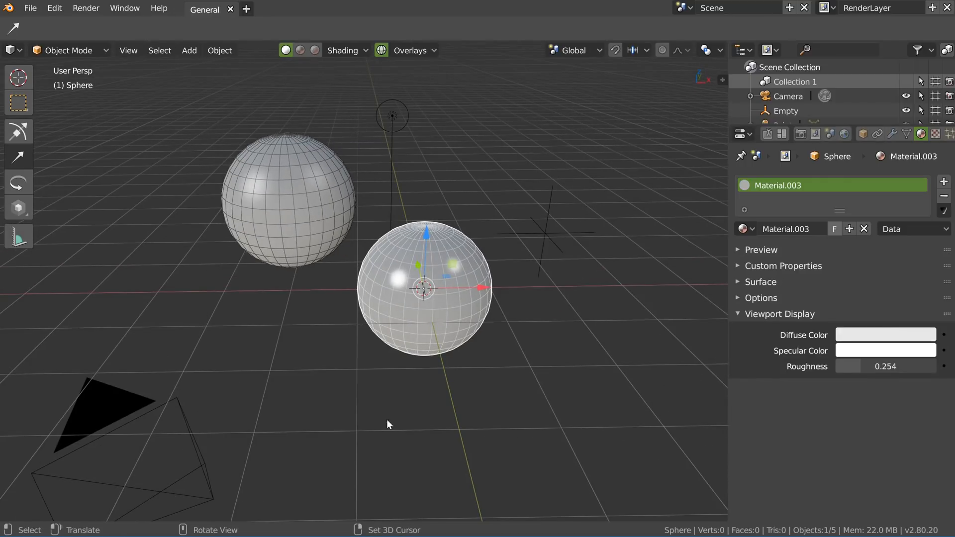
{"action": "middle_click_drag", "start_coordinate": [412, 237], "coordinate": [346, 196]}
{"action": "scroll", "coordinate": [356, 189], "scroll_direction": "up", "scroll_amount": 2}
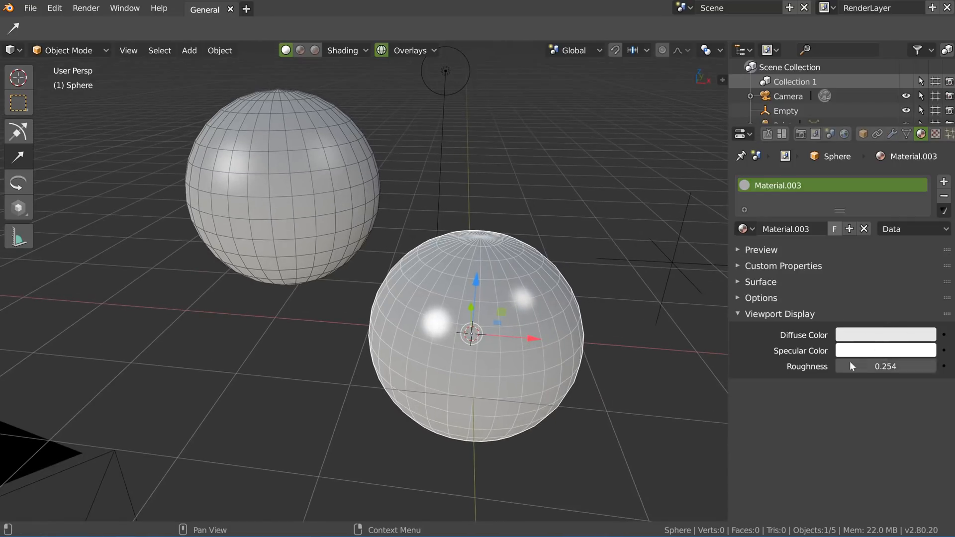
{"action": "scroll", "coordinate": [494, 243], "scroll_direction": "down", "scroll_amount": 1}
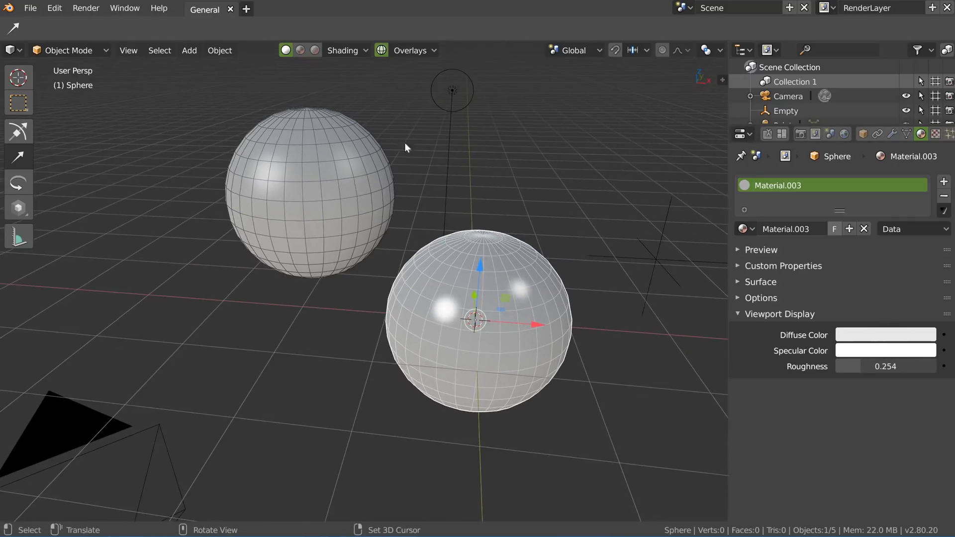
{"action": "middle_click_drag", "start_coordinate": [480, 249], "coordinate": [472, 255], "text": "shift"}
{"action": "left_click", "coordinate": [301, 228]}
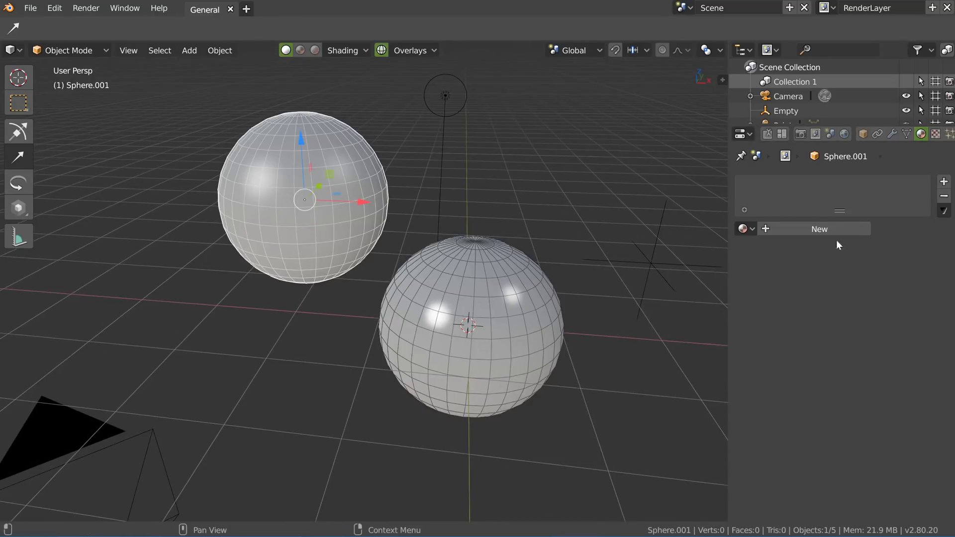
{"action": "left_click", "coordinate": [476, 312], "text": "shift"}
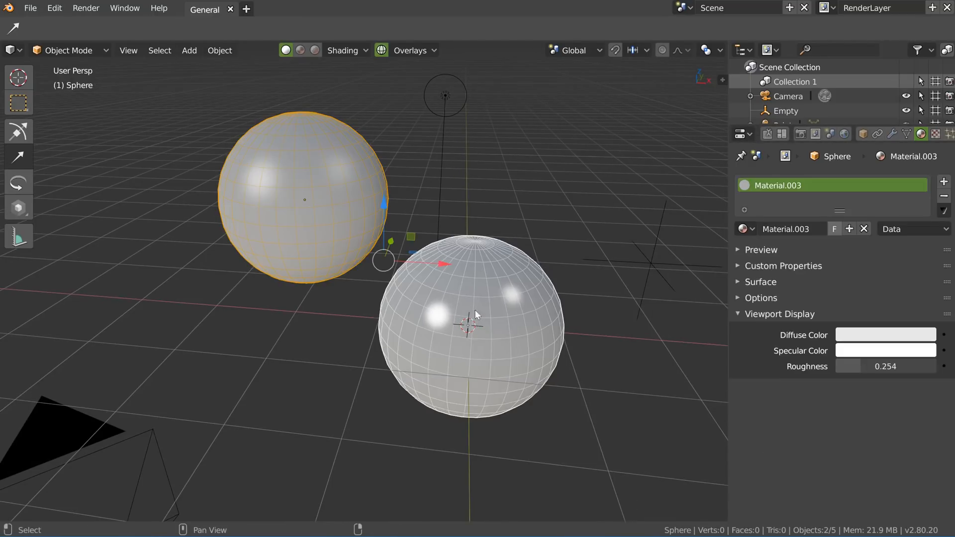
{"action": "key", "text": "ctrl+l"}
{"action": "key", "text": "Down"}
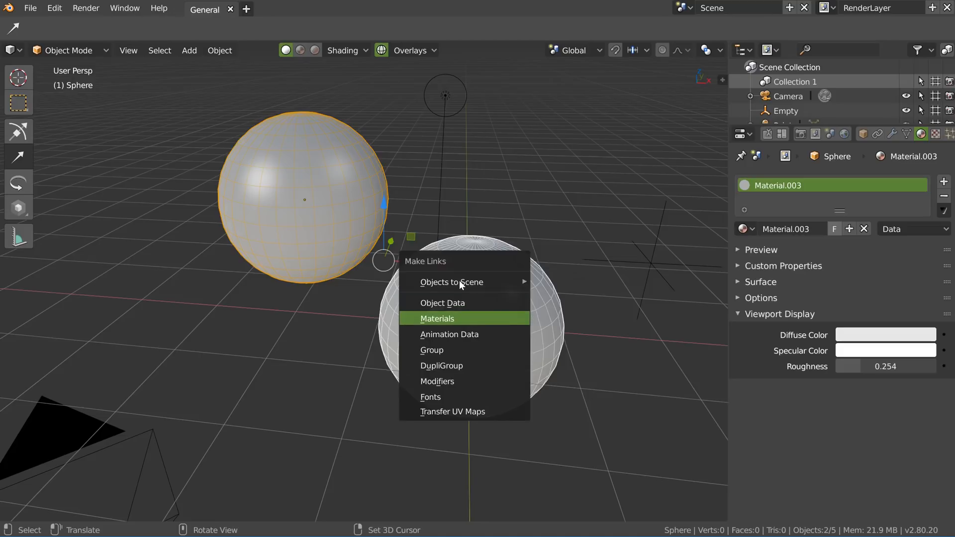
{"action": "key", "text": "Return"}
{"action": "middle_click_drag", "start_coordinate": [438, 320], "coordinate": [457, 307]}
{"action": "scroll", "coordinate": [457, 308], "scroll_direction": "up", "scroll_amount": 1}
{"action": "mouse_move", "coordinate": [457, 308]}
{"action": "middle_mouse_down", "text": "shift"}
{"action": "mouse_move", "coordinate": [444, 301]}
{"action": "mouse_move", "coordinate": [443, 311]}
{"action": "middle_mouse_up", "text": "shift"}
{"action": "mouse_move", "coordinate": [254, 228]}
{"action": "middle_mouse_down"}
{"action": "mouse_move", "coordinate": [308, 224]}
{"action": "mouse_move", "coordinate": [312, 210]}
{"action": "middle_mouse_up"}
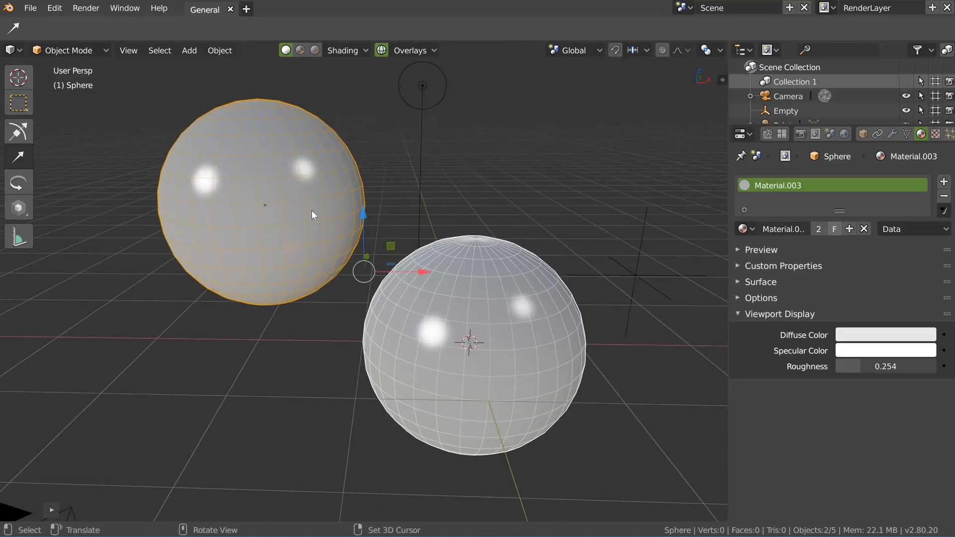
Review the viewport shading settings and the material's Options and Surface sections, leaving both sections collapsed.
{"action": "left_click", "coordinate": [346, 50]}
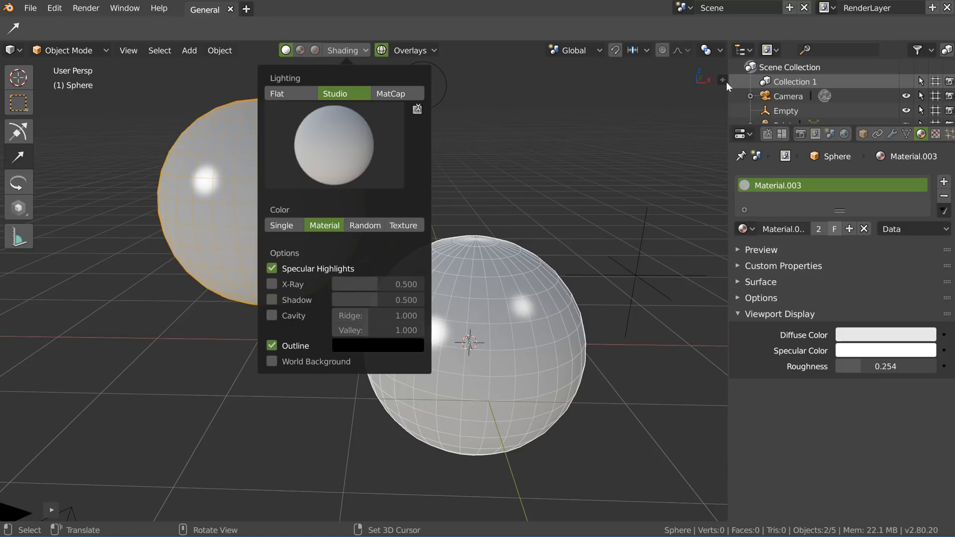
{"action": "left_click", "coordinate": [761, 298]}
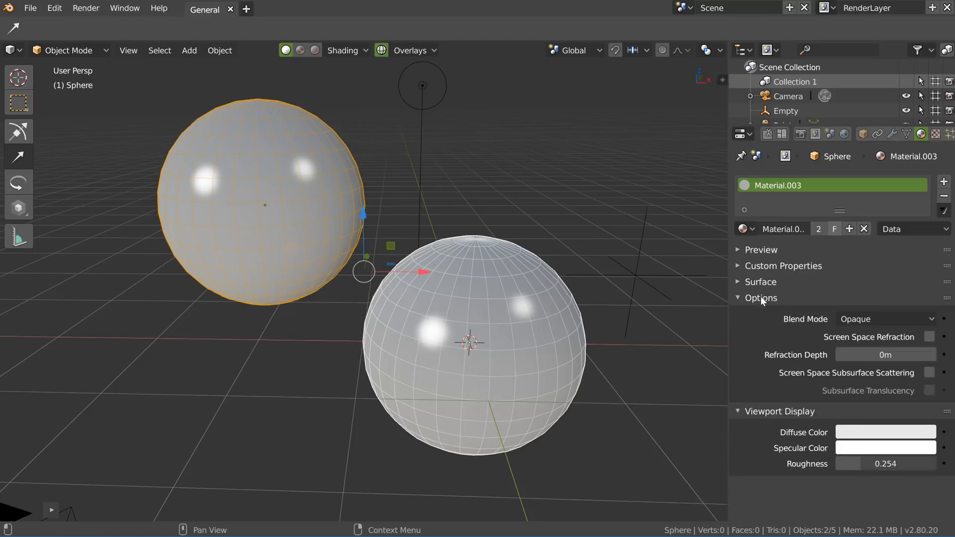
{"action": "left_click", "coordinate": [759, 298]}
{"action": "left_click", "coordinate": [761, 282]}
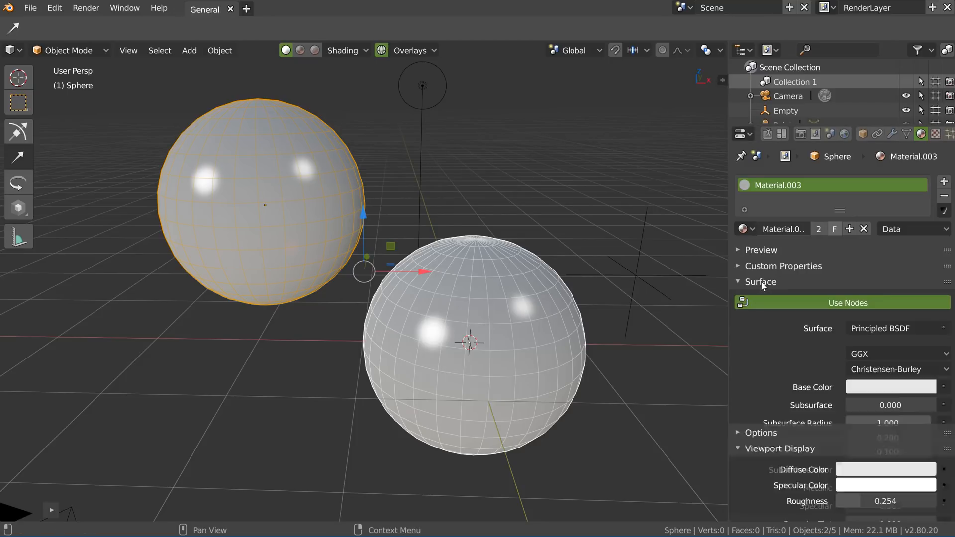
{"action": "left_click", "coordinate": [763, 283]}
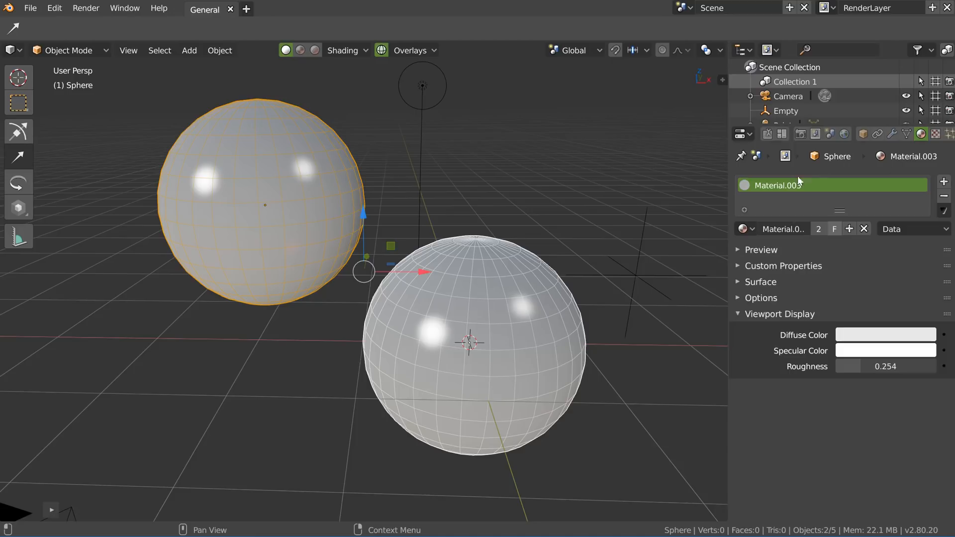
Examine the Motion Paths settings in the sphere's object properties and collapse them again.
{"action": "left_click", "coordinate": [864, 134]}
{"action": "left_click", "coordinate": [755, 280]}
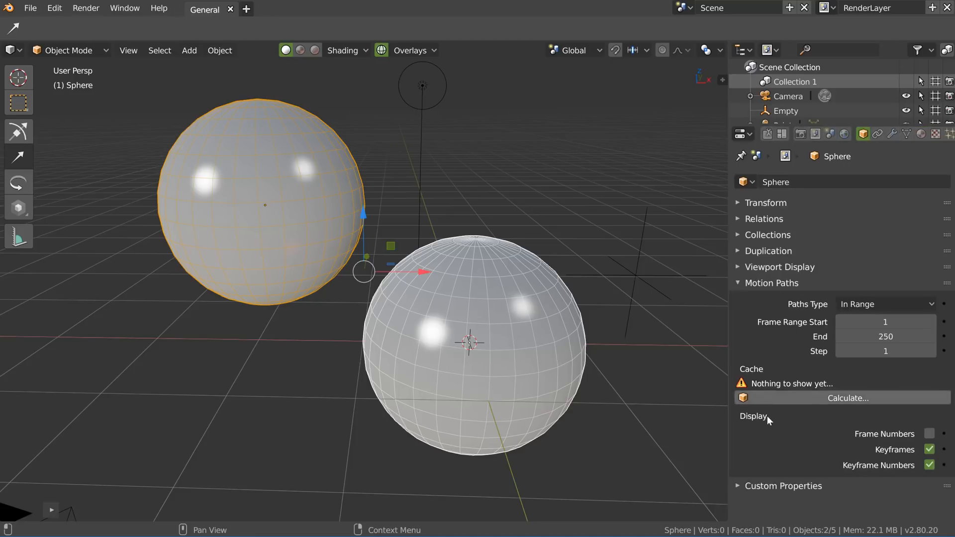
{"action": "left_click", "coordinate": [764, 284]}
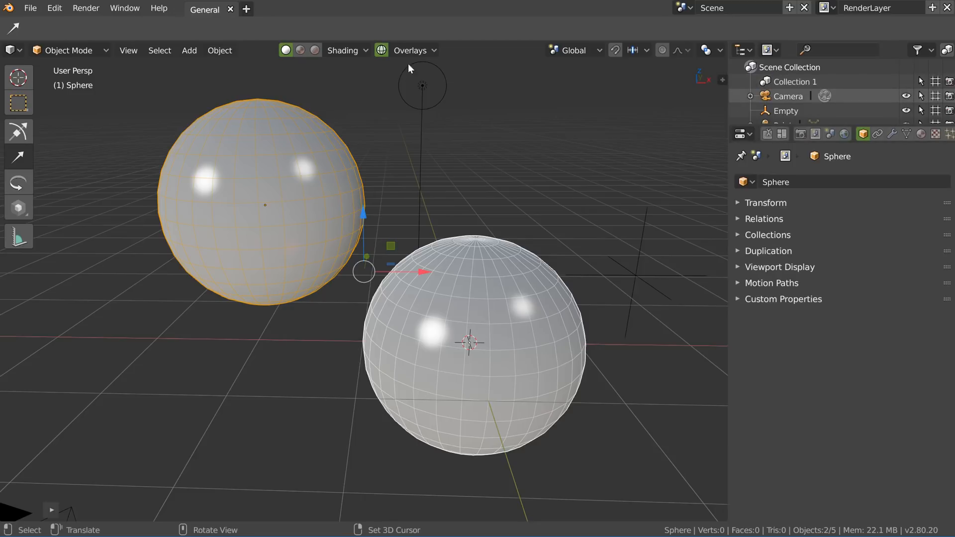
Enable Motion Tracking in the viewport overlays.
{"action": "left_click", "coordinate": [348, 48]}
{"action": "left_click", "coordinate": [401, 49]}
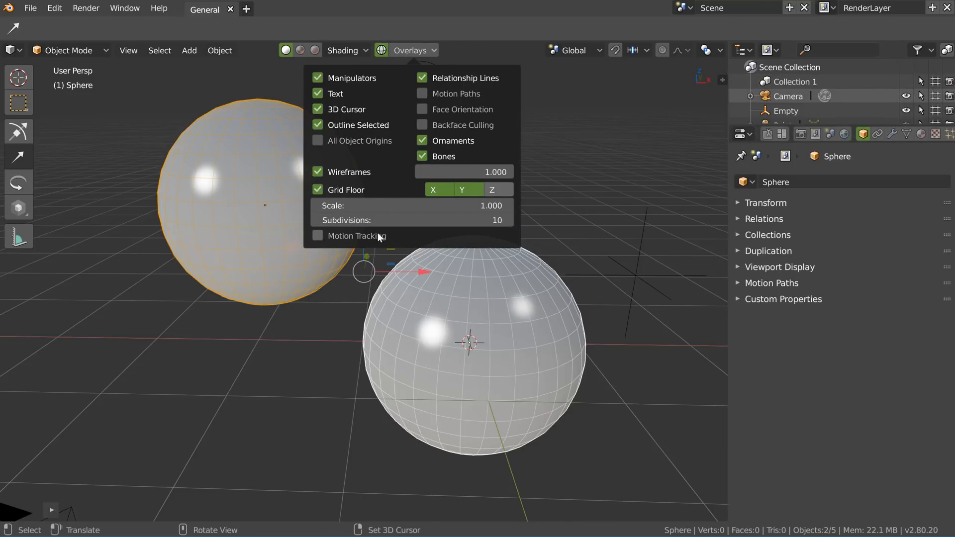
{"action": "left_click", "coordinate": [318, 236]}
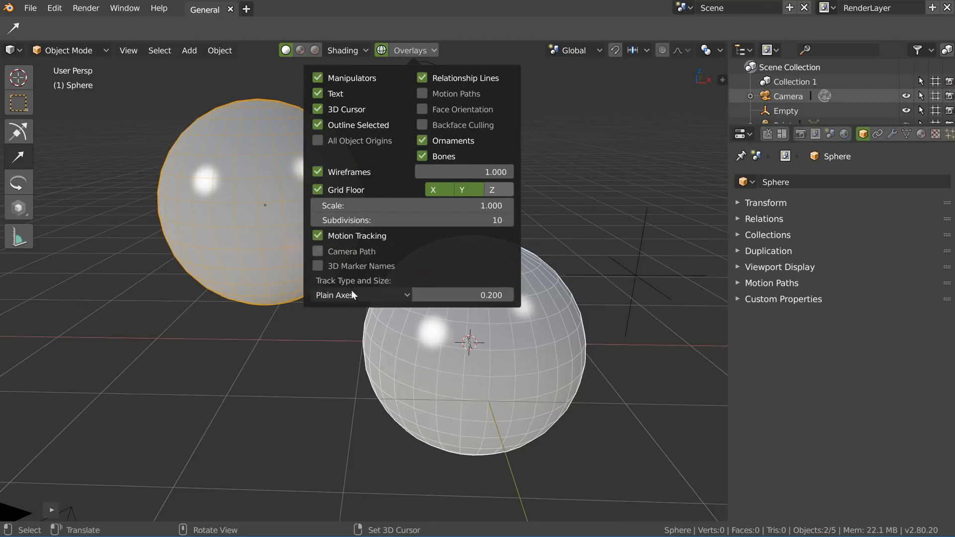
Set the shared material's Viewport Display specular color to light blue.
{"action": "left_click", "coordinate": [921, 134]}
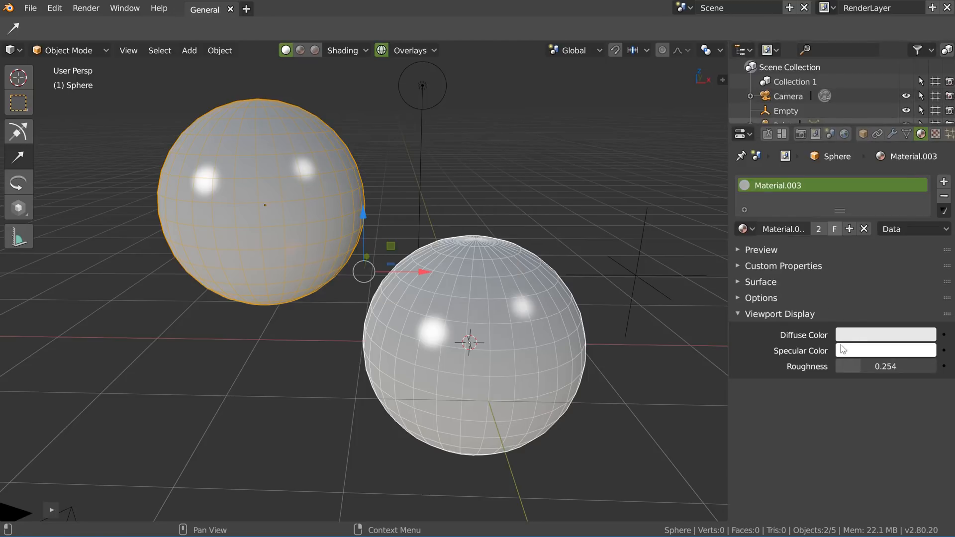
{"action": "left_click", "coordinate": [343, 49]}
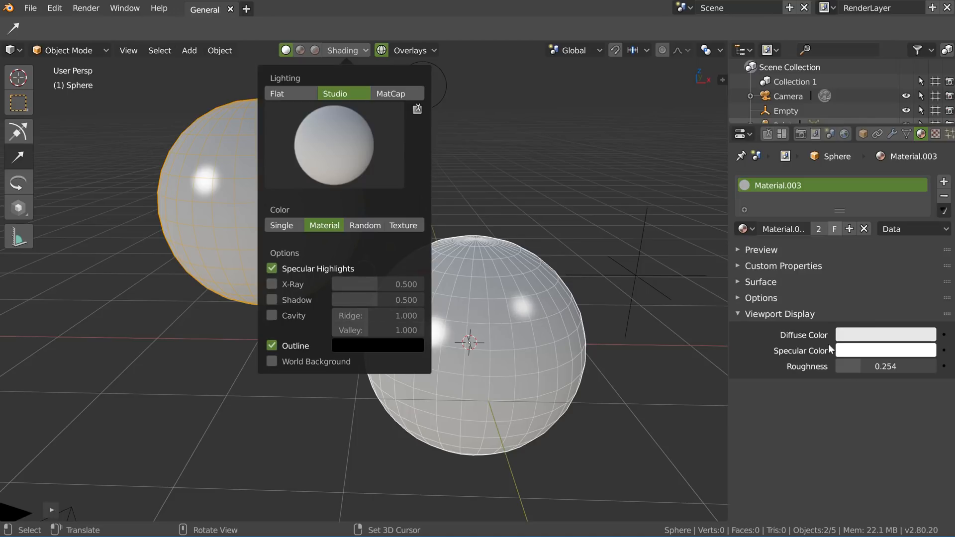
{"action": "left_click", "coordinate": [872, 351]}
{"action": "left_click", "coordinate": [869, 351]}
{"action": "left_click_drag", "start_coordinate": [859, 216], "coordinate": [867, 192]}
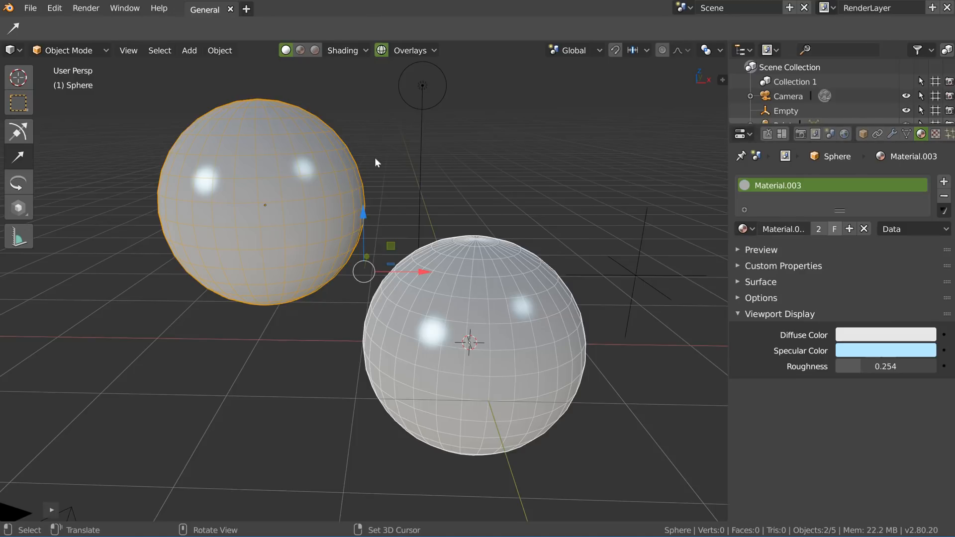
Inspect the tinted highlights from several angles and leave only the sphere at the 3D cursor selected.
{"action": "left_click", "coordinate": [345, 50]}
{"action": "middle_click_drag", "start_coordinate": [488, 309], "coordinate": [475, 259]}
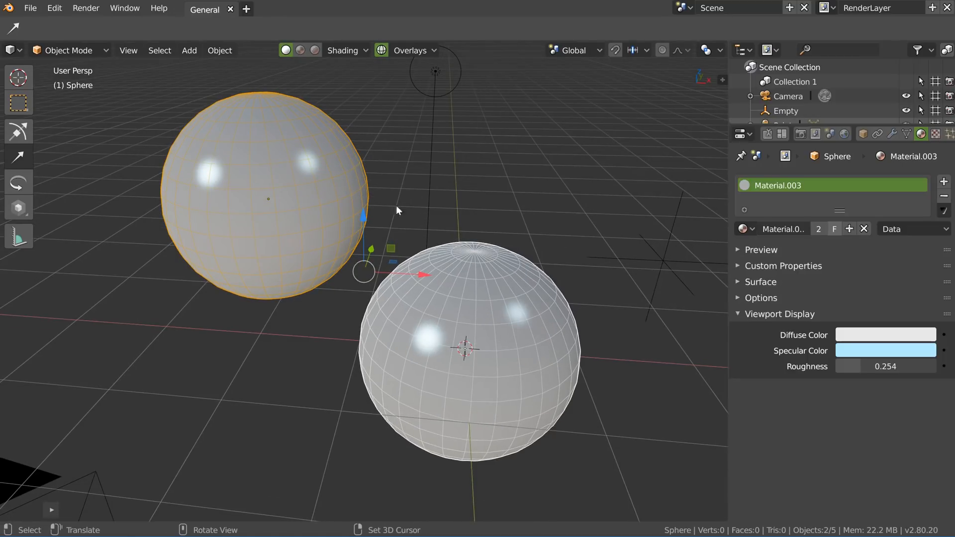
{"action": "middle_click_drag", "start_coordinate": [437, 247], "coordinate": [429, 231]}
{"action": "middle_click_drag", "start_coordinate": [399, 310], "coordinate": [421, 153]}
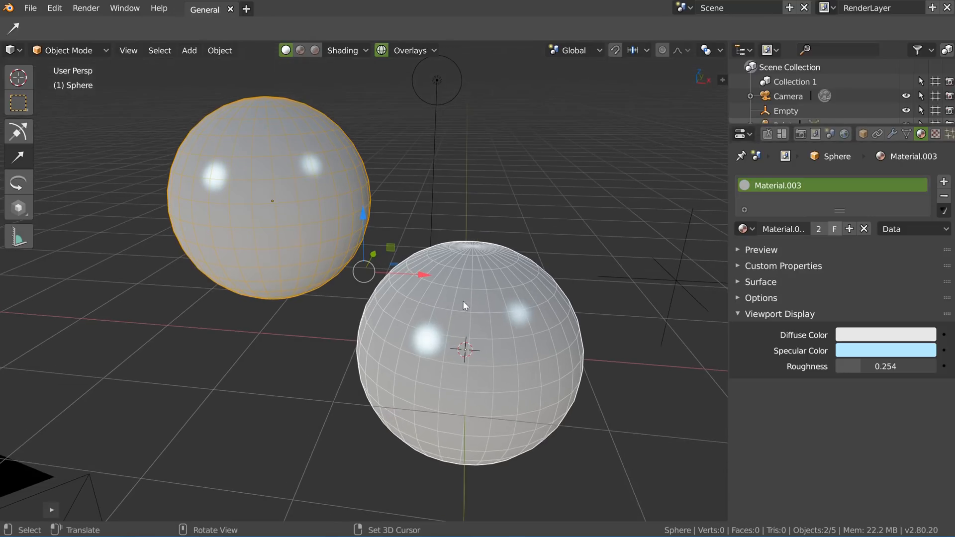
{"action": "left_click", "coordinate": [246, 261]}
{"action": "left_click", "coordinate": [476, 347]}
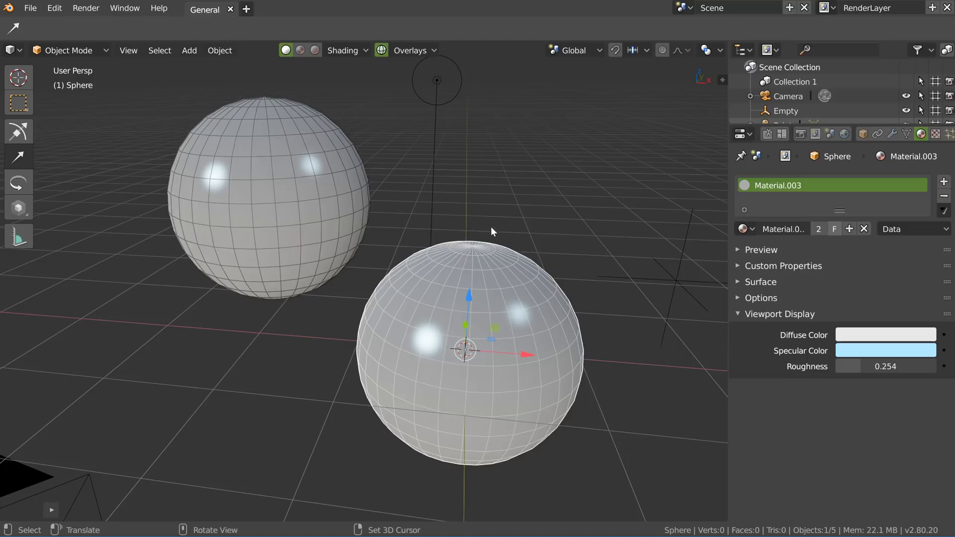
Enable Shadow in the viewport shading and raise the selected sphere along Z above the 3D cursor.
{"action": "left_click", "coordinate": [336, 49]}
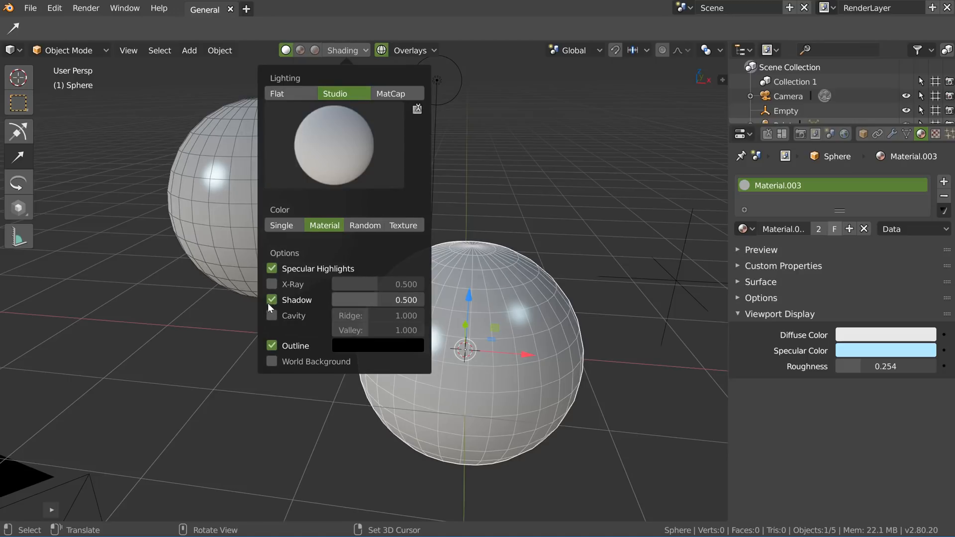
{"action": "mouse_move", "coordinate": [533, 336]}
{"action": "middle_mouse_down"}
{"action": "mouse_move", "coordinate": [537, 304]}
{"action": "mouse_move", "coordinate": [529, 304]}
{"action": "middle_mouse_up"}
{"action": "left_click_drag", "start_coordinate": [487, 259], "coordinate": [493, 194]}
Add a plane at the 3D cursor and scale it up into a large floor beneath both spheres.
{"action": "left_click", "coordinate": [189, 51]}
{"action": "mouse_move", "coordinate": [212, 70]}
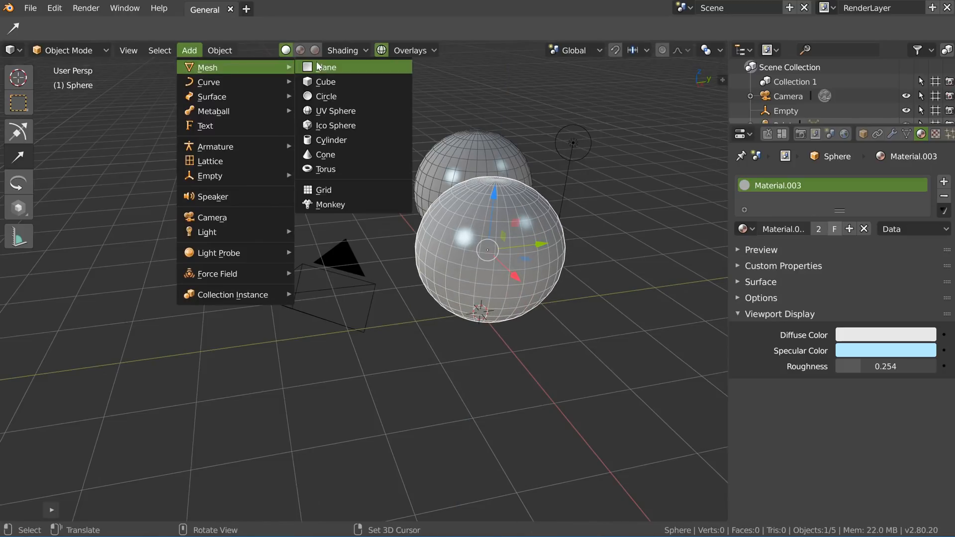
{"action": "left_click", "coordinate": [329, 71]}
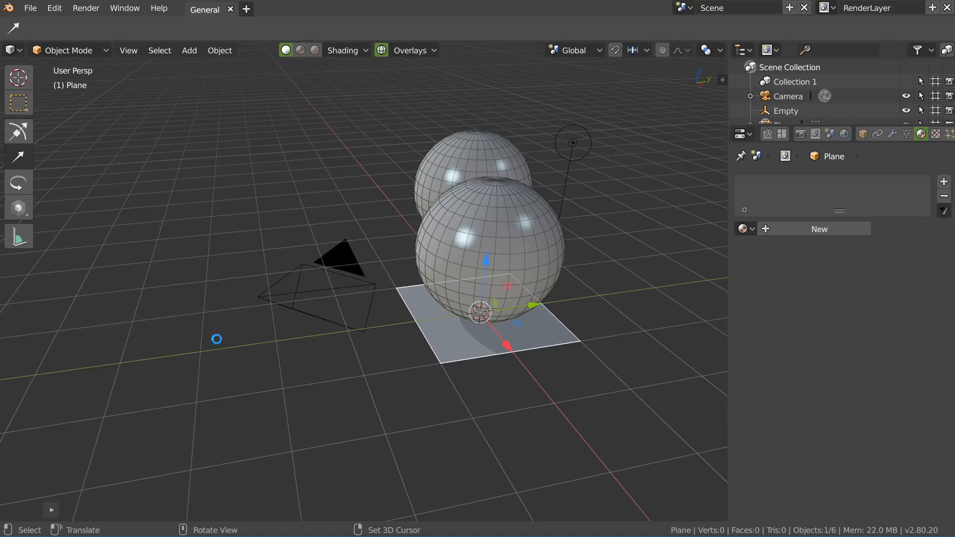
{"action": "middle_click_drag", "start_coordinate": [521, 334], "coordinate": [530, 340]}
{"action": "key", "text": "s"}
{"action": "left_click", "coordinate": [635, 374]}
{"action": "middle_click_drag", "start_coordinate": [610, 351], "coordinate": [493, 330]}
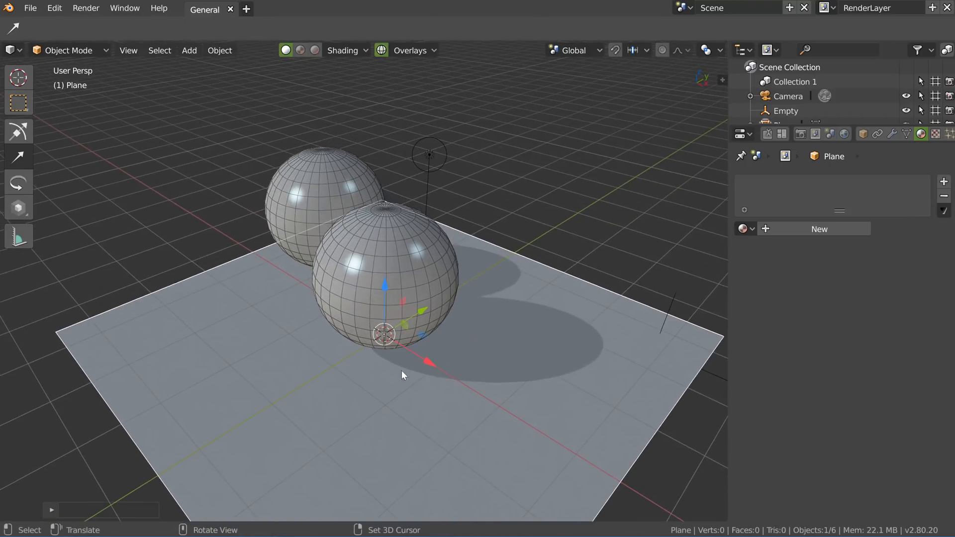
{"action": "middle_click_drag", "start_coordinate": [523, 384], "coordinate": [447, 130]}
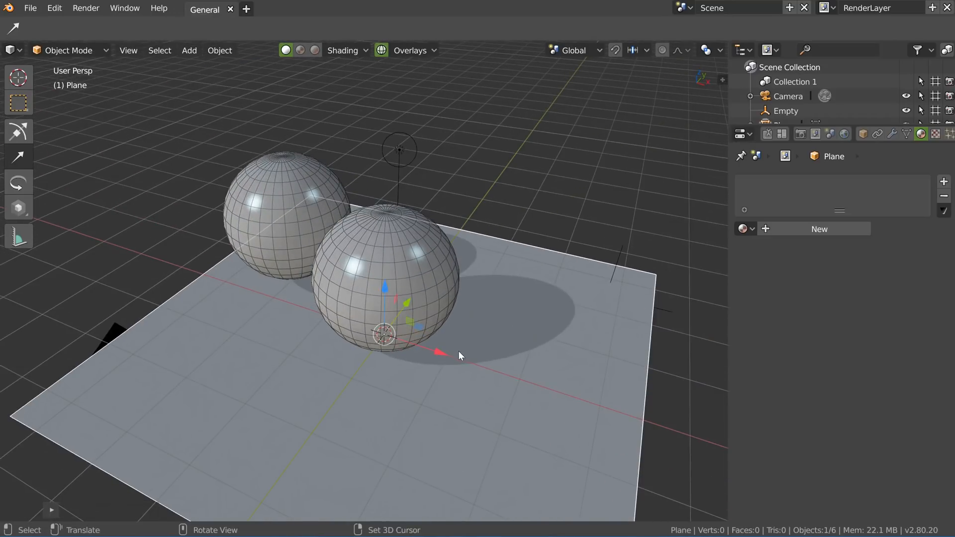
Adjust the Light Direction in the scene's Viewport Display settings to shorten the spheres' shadows on the plane.
{"action": "left_click", "coordinate": [343, 50]}
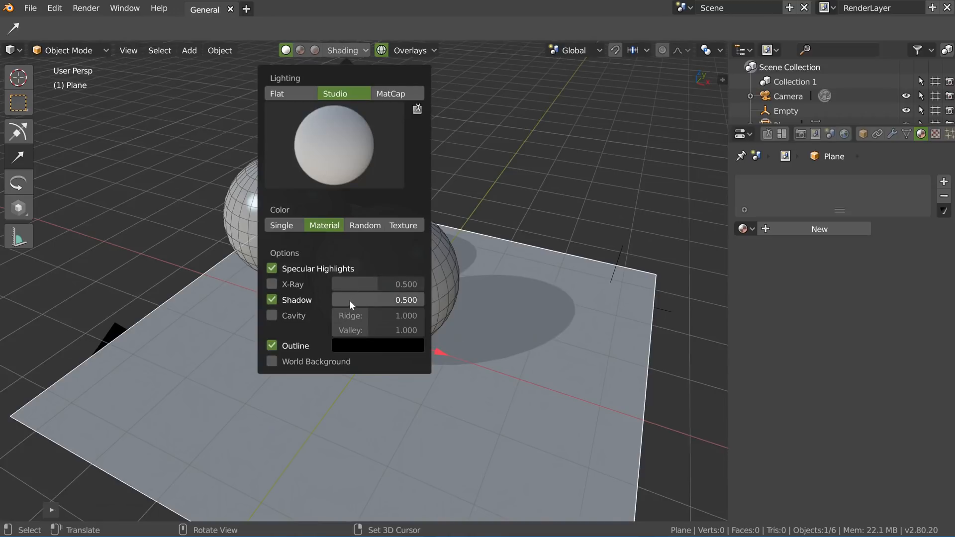
{"action": "left_click", "coordinate": [830, 133]}
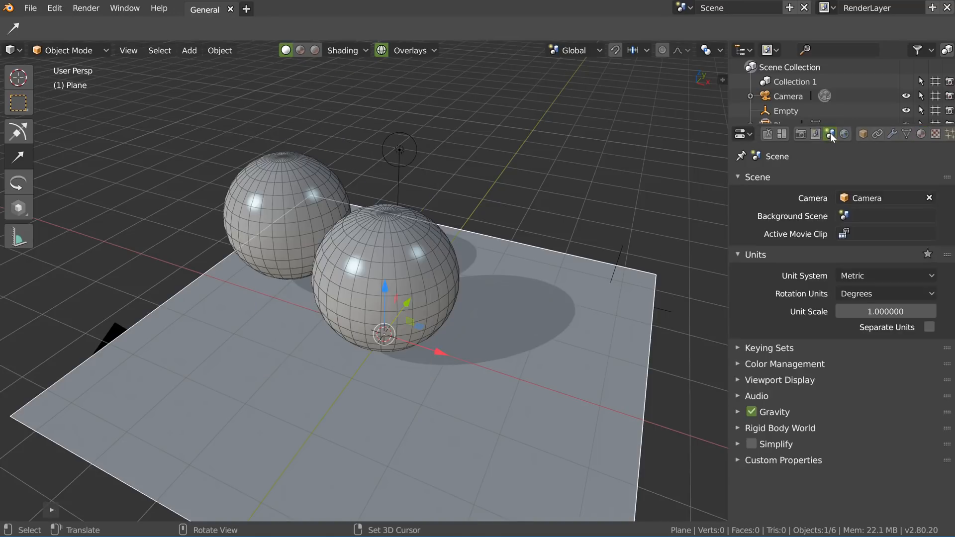
{"action": "left_click", "coordinate": [775, 389]}
{"action": "scroll", "coordinate": [804, 451], "scroll_direction": "down", "scroll_amount": 5}
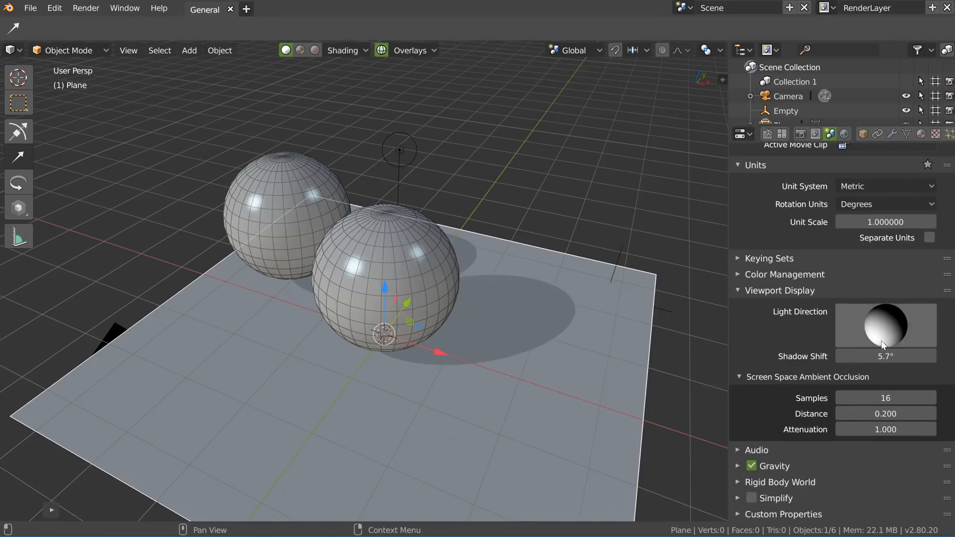
{"action": "mouse_move", "coordinate": [857, 309]}
{"action": "left_mouse_down"}
{"action": "mouse_move", "coordinate": [921, 332]}
{"action": "mouse_move", "coordinate": [777, 341]}
{"action": "mouse_move", "coordinate": [900, 322]}
{"action": "mouse_move", "coordinate": [876, 314]}
{"action": "left_mouse_up"}
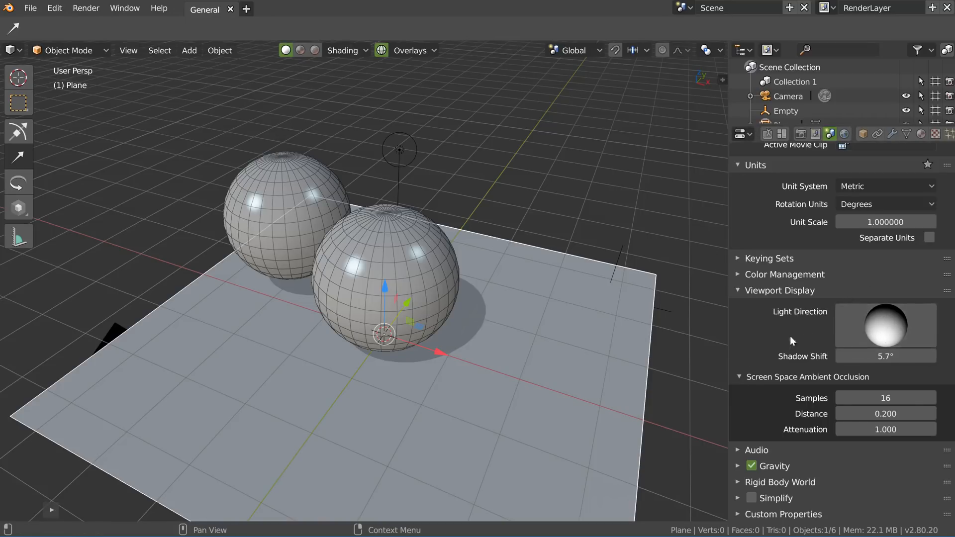
Toggle the scene's Screen Space Ambient Occlusion section repeatedly, leaving it collapsed.
{"action": "left_click", "coordinate": [765, 377]}
{"action": "left_click", "coordinate": [764, 434]}
{"action": "left_click", "coordinate": [764, 434]}
{"action": "left_click", "coordinate": [764, 434]}
{"action": "left_click", "coordinate": [764, 435]}
{"action": "left_click", "coordinate": [765, 435]}
{"action": "left_click", "coordinate": [761, 434]}
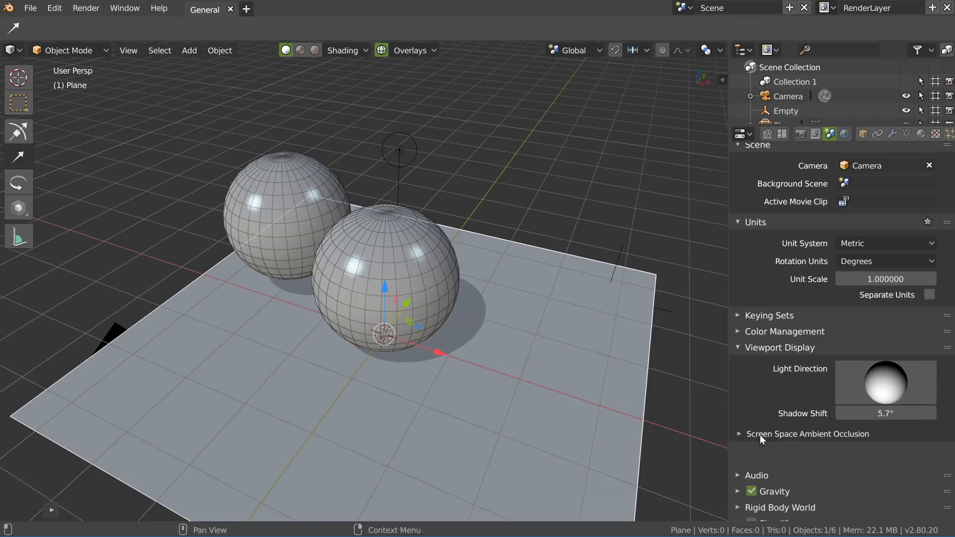
View the 3D viewport and its shading settings maximized, restore the layout and collapse the scene's Viewport Display section.
{"action": "left_click", "coordinate": [340, 51]}
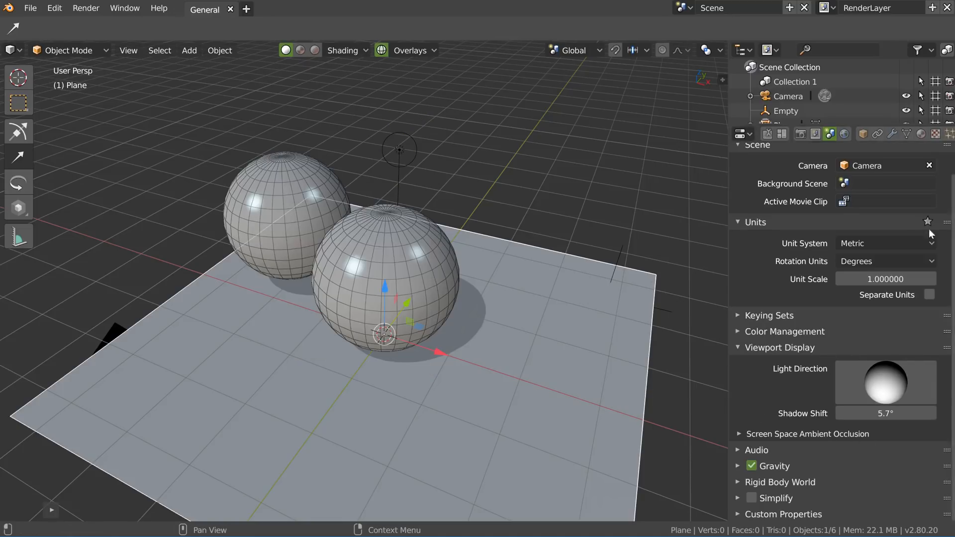
{"action": "middle_click_drag", "start_coordinate": [555, 291], "coordinate": [552, 293]}
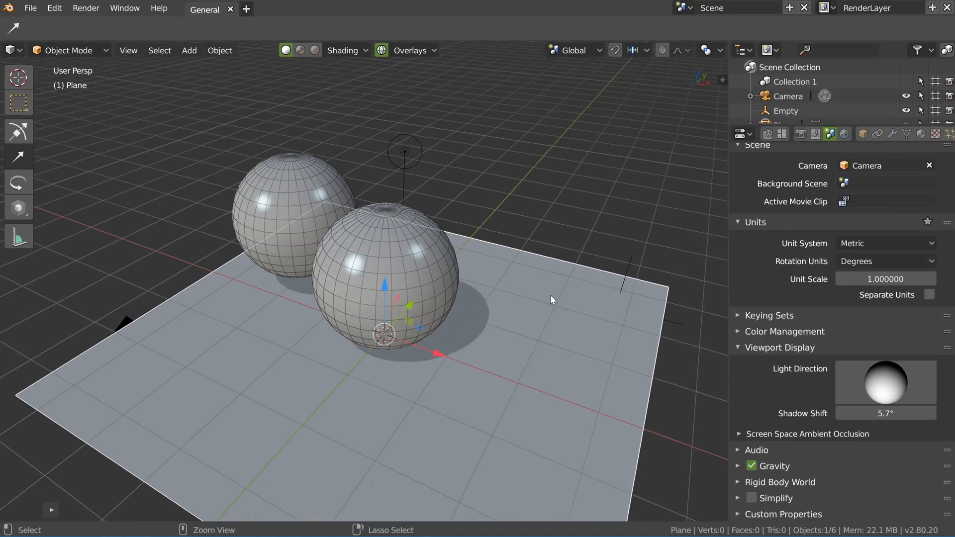
{"action": "key", "text": "ctrl+space"}
{"action": "middle_click_drag", "start_coordinate": [608, 276], "coordinate": [565, 291]}
{"action": "left_click", "coordinate": [459, 50]}
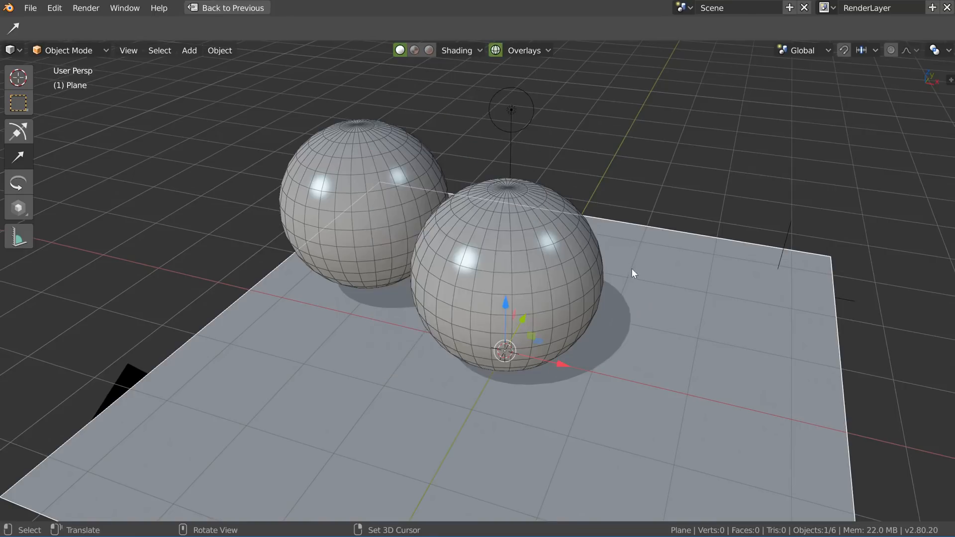
{"action": "middle_click_drag", "start_coordinate": [631, 268], "coordinate": [618, 295]}
{"action": "key", "text": "ctrl+space"}
{"action": "left_click", "coordinate": [777, 350]}
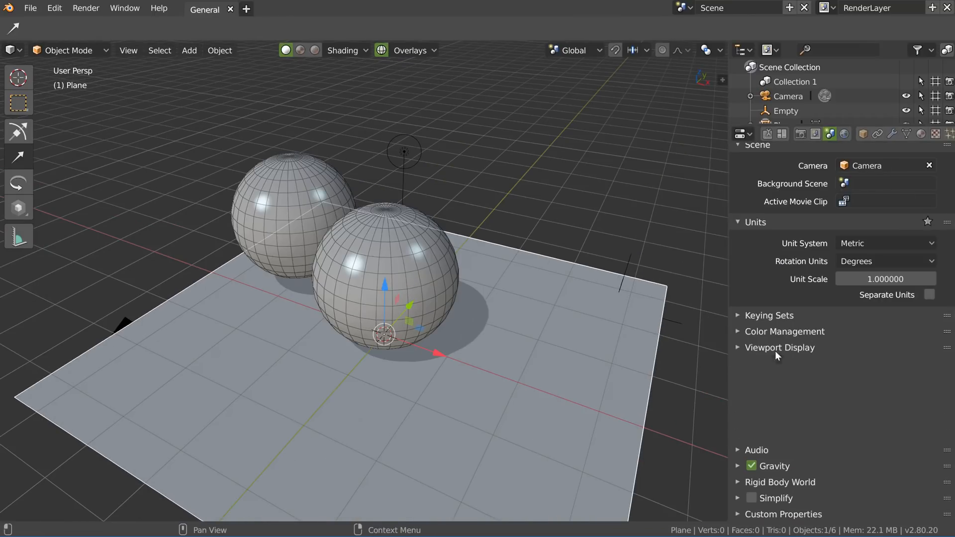
Return from the plane's material settings to the scene settings and expand the Viewport Display section.
{"action": "left_click", "coordinate": [892, 135]}
{"action": "left_click", "coordinate": [923, 134]}
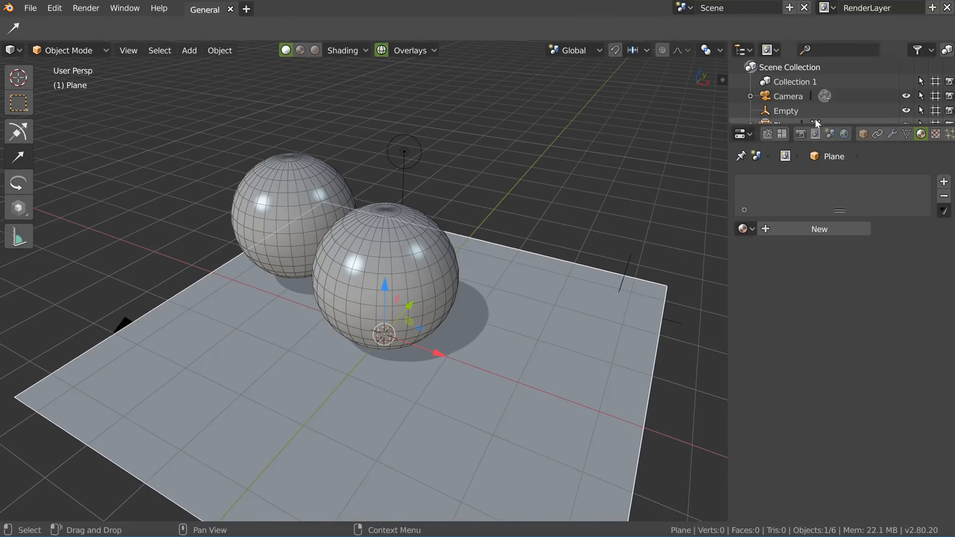
{"action": "left_click", "coordinate": [816, 134]}
{"action": "left_click", "coordinate": [831, 134]}
{"action": "left_click", "coordinate": [740, 381]}
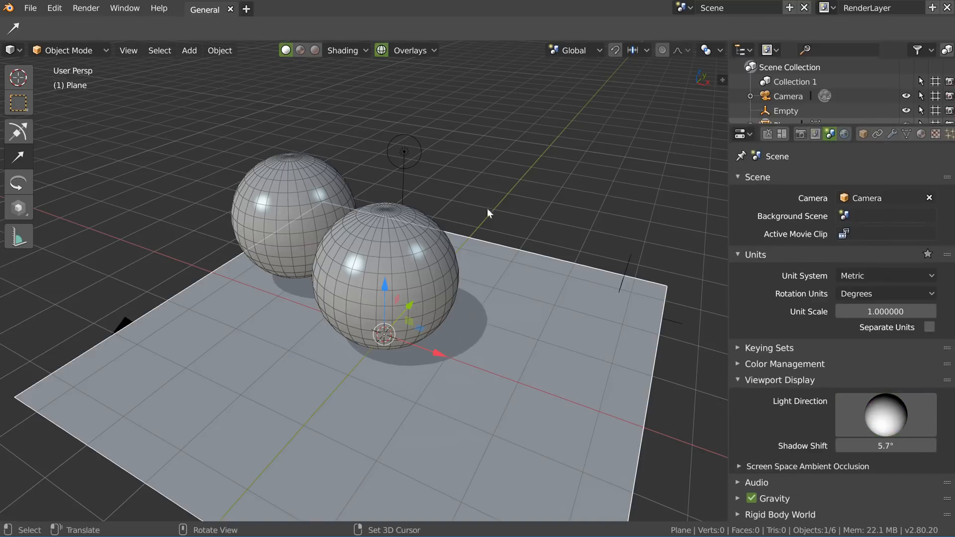
Collapse the Units and Scene sections of the scene settings, keeping Viewport Display expanded.
{"action": "middle_click_drag", "start_coordinate": [453, 305], "coordinate": [444, 303]}
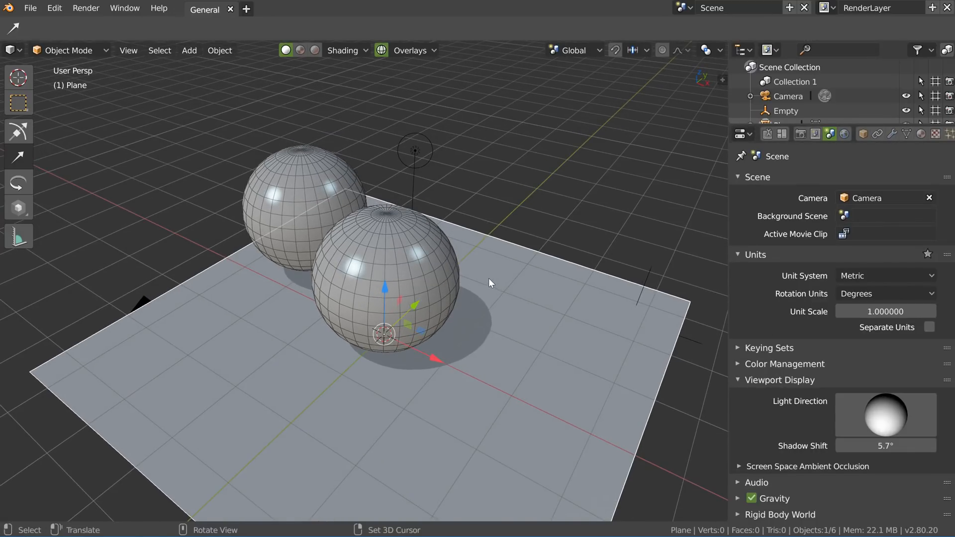
{"action": "middle_click_drag", "start_coordinate": [478, 278], "coordinate": [488, 273]}
{"action": "scroll", "coordinate": [791, 375], "scroll_direction": "down", "scroll_amount": 2}
{"action": "left_click", "coordinate": [756, 223]}
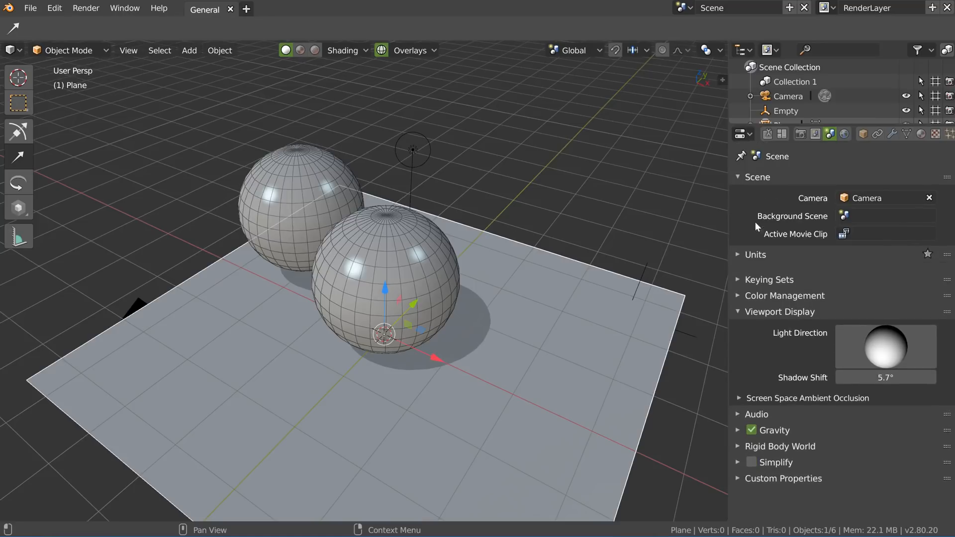
{"action": "left_click", "coordinate": [752, 177]}
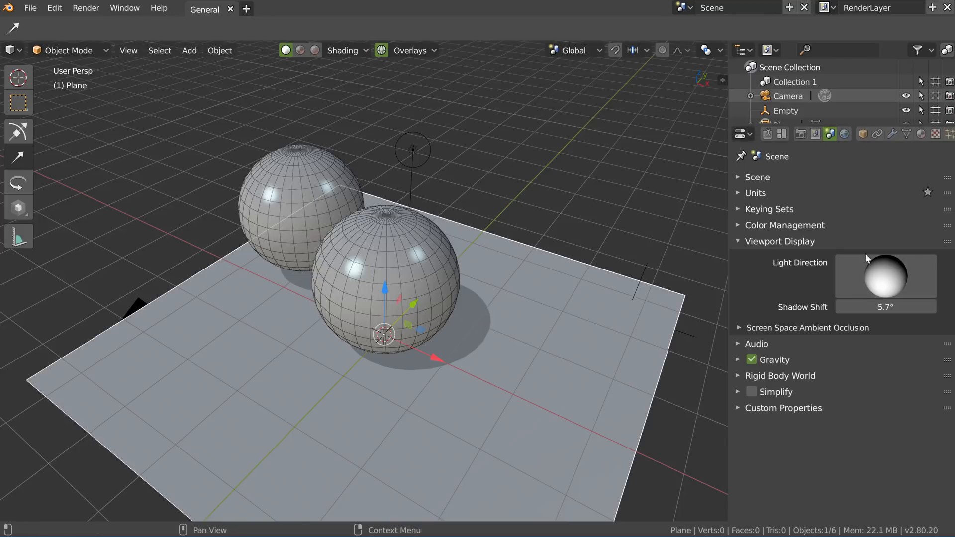
Enable Cavity in the viewport shading options and set Ridge to 1.131 and Valley to 1.218.
{"action": "left_click", "coordinate": [342, 50]}
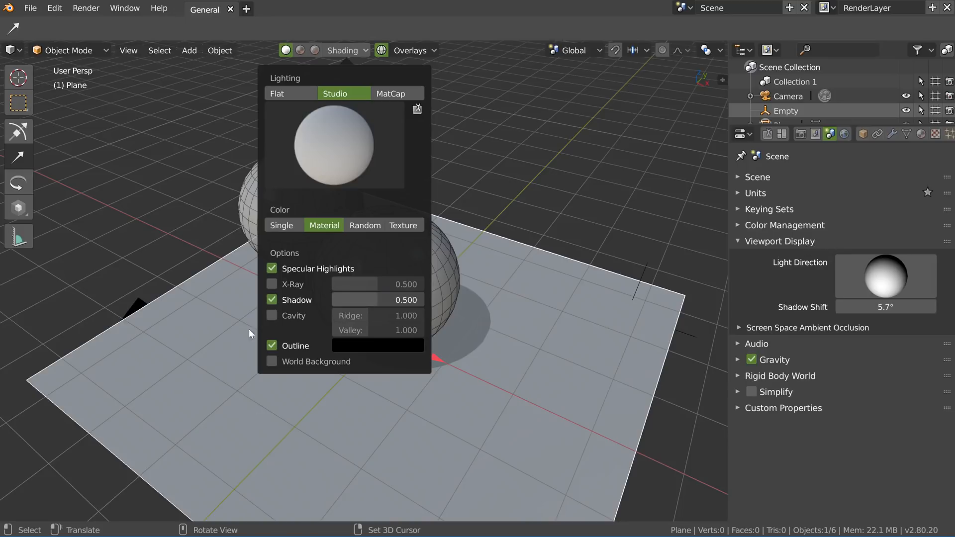
{"action": "left_click", "coordinate": [275, 315]}
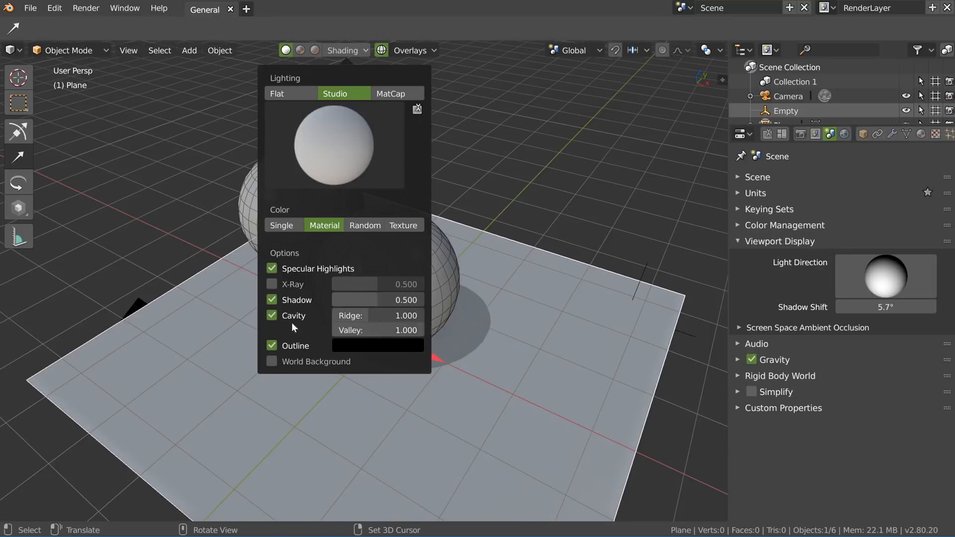
{"action": "left_click_drag", "start_coordinate": [389, 316], "coordinate": [384, 331]}
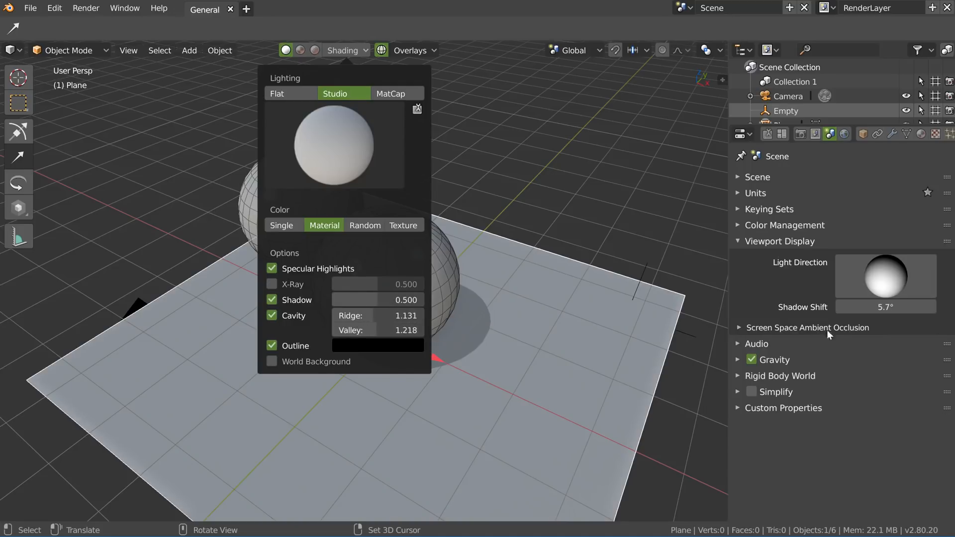
Expand the scene's Screen Space Ambient Occlusion settings and set Samples to 73 and Distance to 0.200.
{"action": "left_click", "coordinate": [795, 329]}
{"action": "left_click", "coordinate": [886, 349]}
{"action": "type", "text": "73"}
{"action": "key", "text": "Return"}
{"action": "mouse_move", "coordinate": [877, 367]}
{"action": "left_mouse_down"}
{"action": "mouse_move", "coordinate": [899, 357]}
{"action": "mouse_move", "coordinate": [902, 367]}
{"action": "mouse_move", "coordinate": [872, 368]}
{"action": "left_mouse_up"}
{"action": "middle_click_drag", "start_coordinate": [304, 292], "coordinate": [408, 305]}
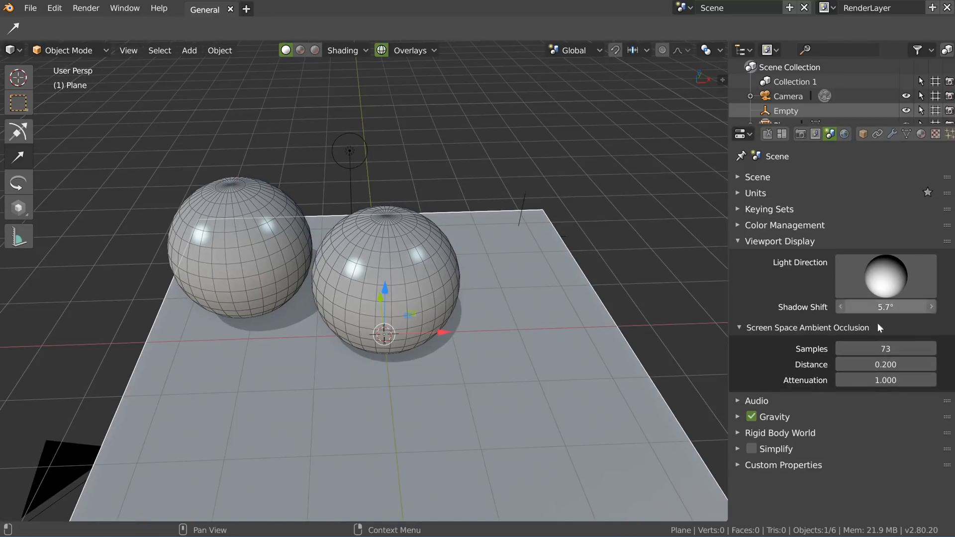
Review the viewport shading options, start animation playback, and view the 3D viewport maximized before restoring the layout.
{"action": "left_click", "coordinate": [347, 50]}
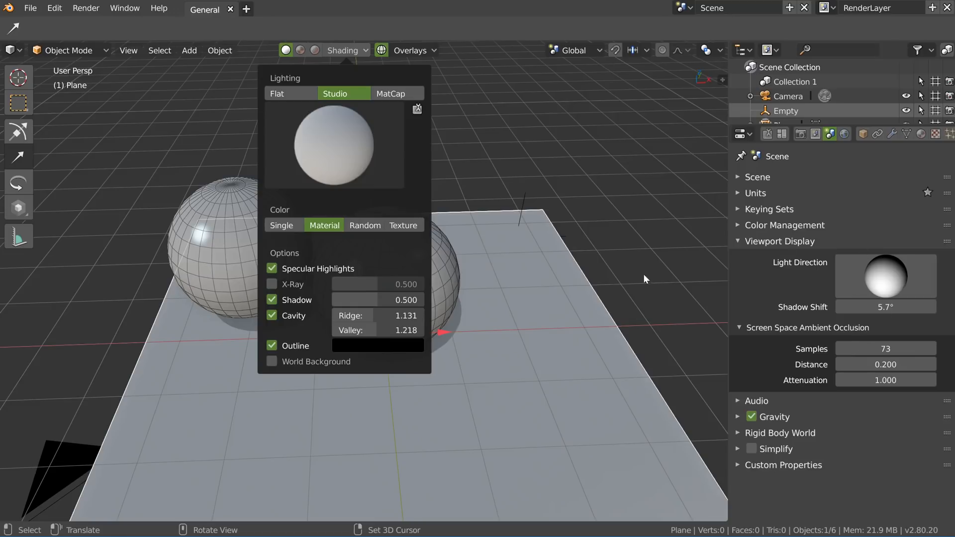
{"action": "key", "text": "space"}
{"action": "key", "text": "ctrl+space"}
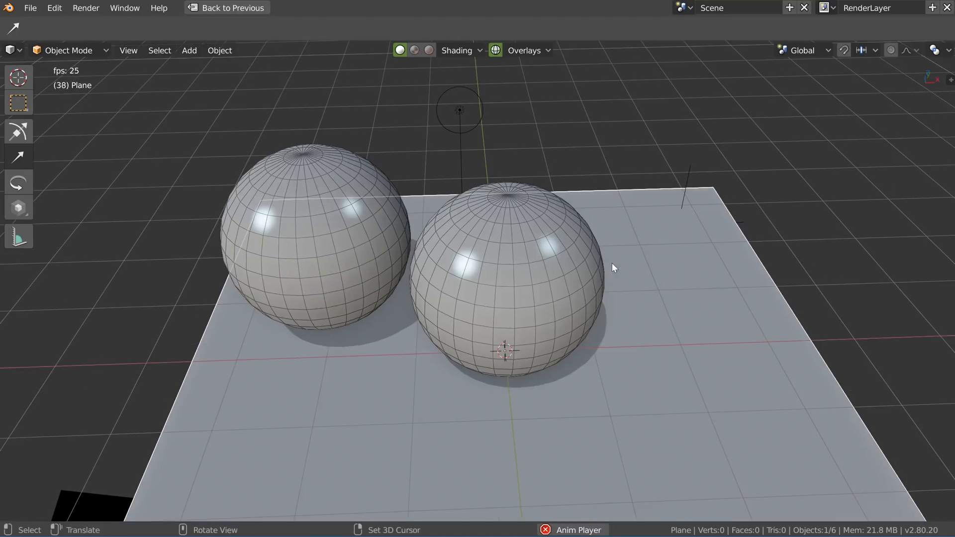
{"action": "key", "text": "ctrl+space"}
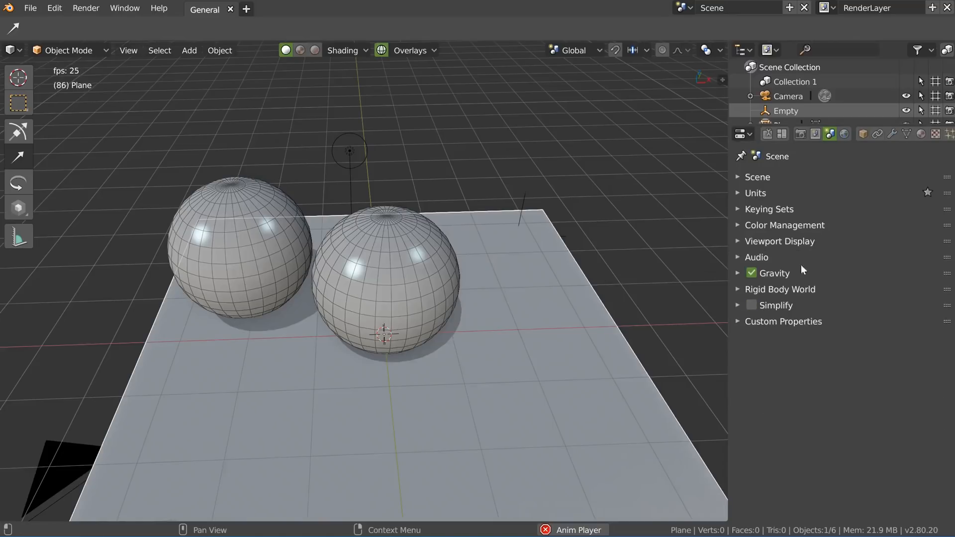
Expand only the scene's Viewport Display section while keeping the other sections collapsed.
{"action": "left_click", "coordinate": [769, 257]}
{"action": "left_click", "coordinate": [807, 243], "text": "ctrl"}
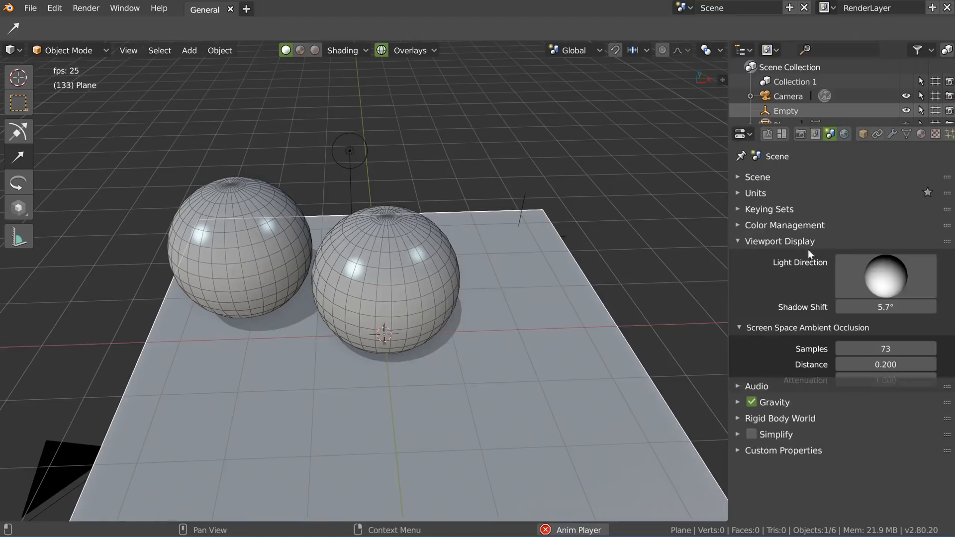
{"action": "left_click", "coordinate": [349, 50]}
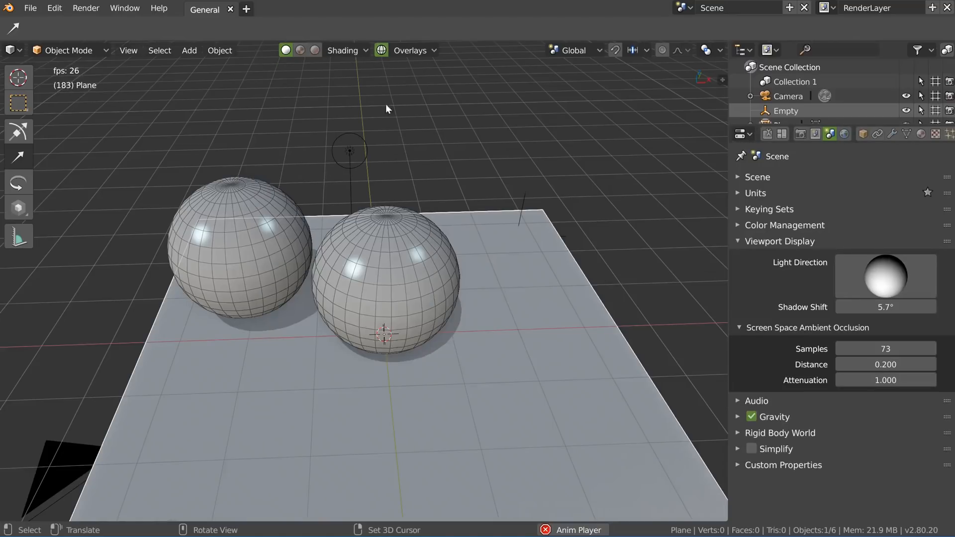
Render the scene as a still image twice, leaving the render each time, and inspect the spheres' shading up close.
{"action": "key", "text": "F12"}
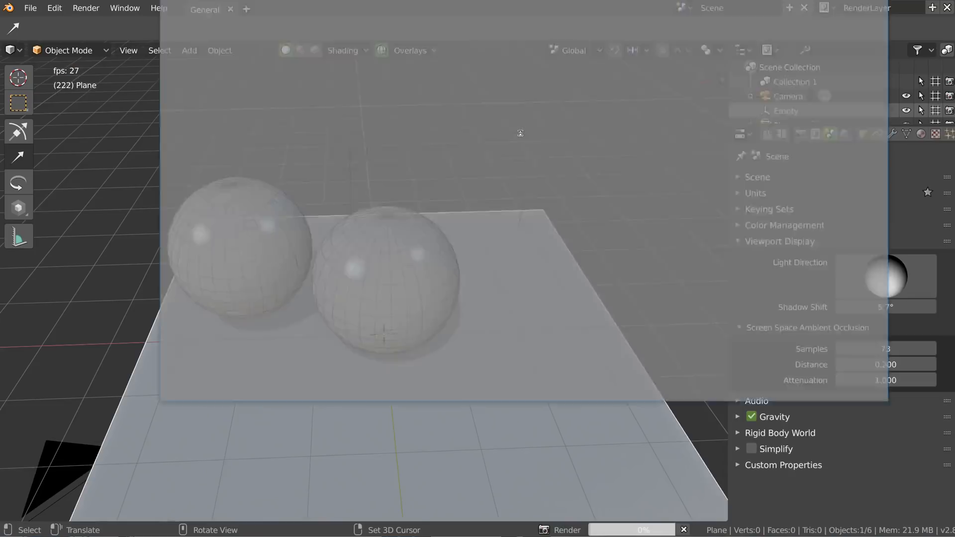
{"action": "key", "text": "Escape"}
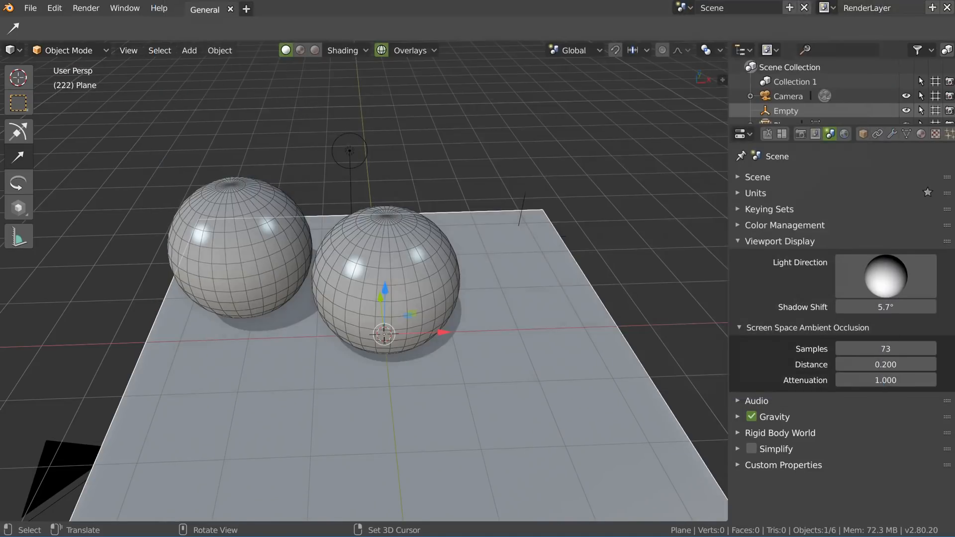
{"action": "mouse_move", "coordinate": [380, 295]}
{"action": "middle_mouse_down"}
{"action": "mouse_move", "coordinate": [373, 297]}
{"action": "mouse_move", "coordinate": [384, 287]}
{"action": "middle_mouse_up"}
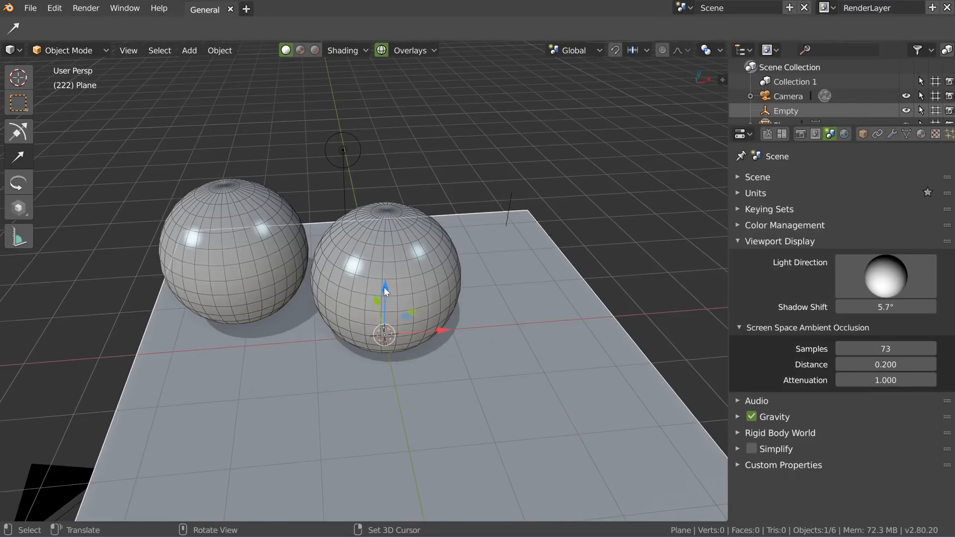
{"action": "key", "text": "F12"}
{"action": "left_click", "coordinate": [745, 73]}
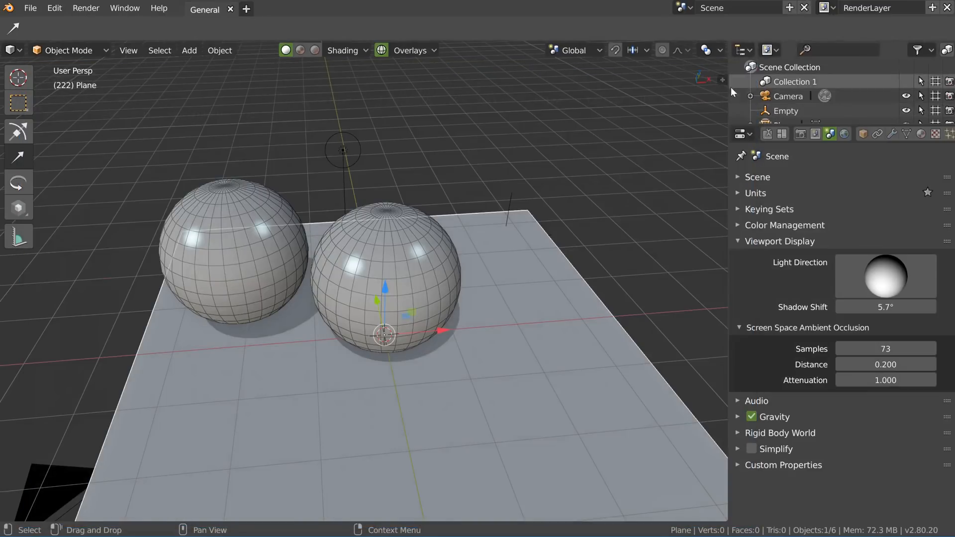
{"action": "middle_click_drag", "start_coordinate": [453, 216], "coordinate": [410, 232]}
{"action": "scroll", "coordinate": [431, 240], "scroll_direction": "up", "scroll_amount": 3}
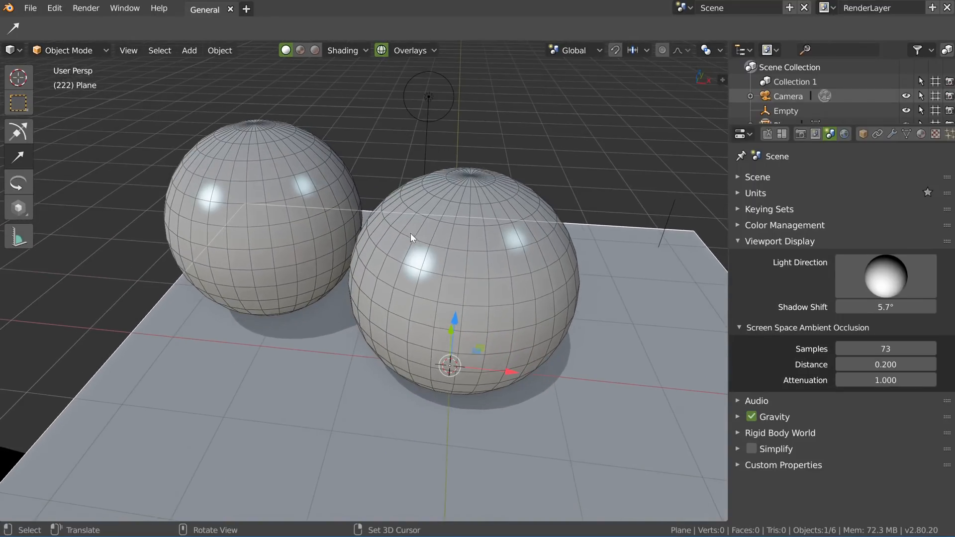